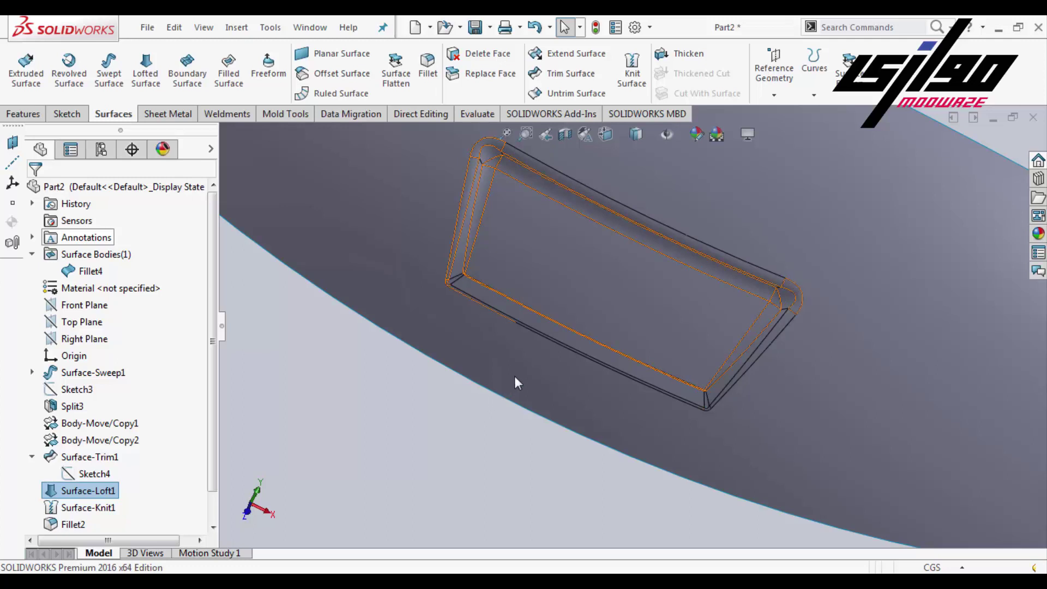
# Step: Complete the three-point profile arc and make its two endpoints horizontal
pyautogui.moveTo(534, 371); pyautogui.dragTo(531, 372, button='middle')
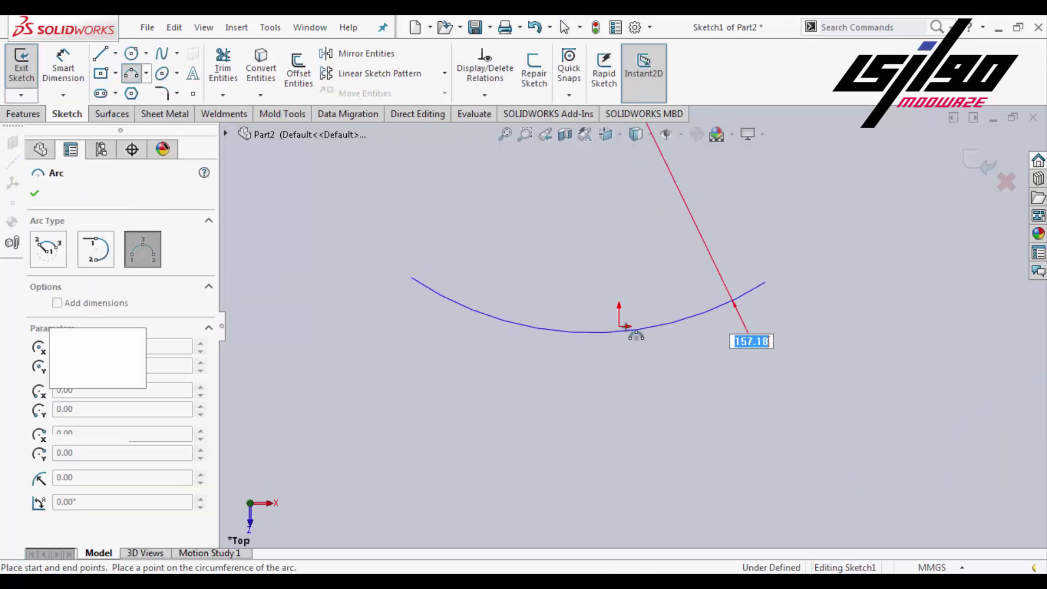
pyautogui.click(608, 330)
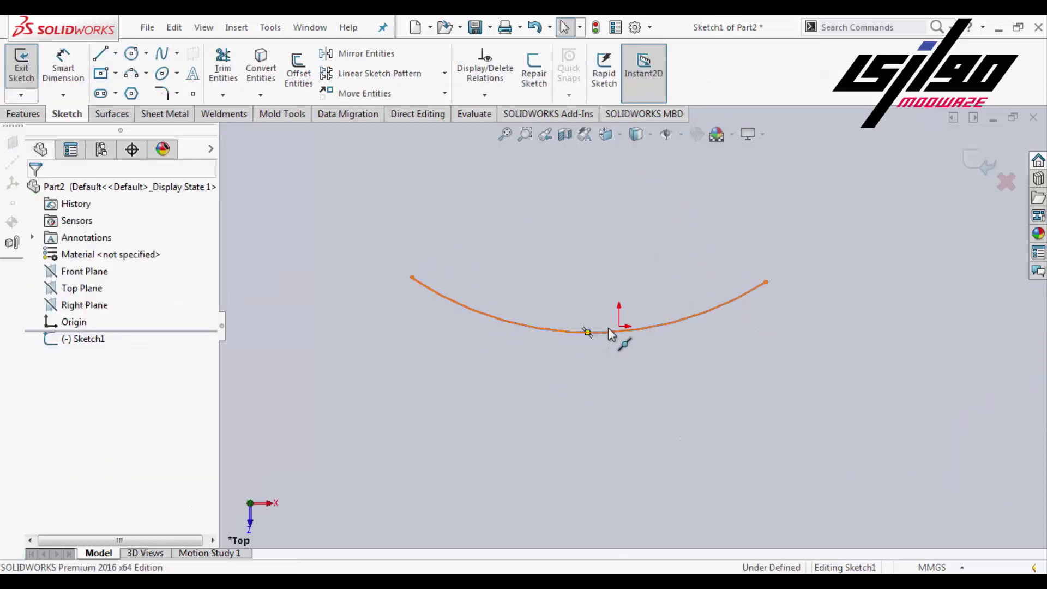
pyautogui.click(35, 475)
pyautogui.press('Escape')
pyautogui.click(444, 272)
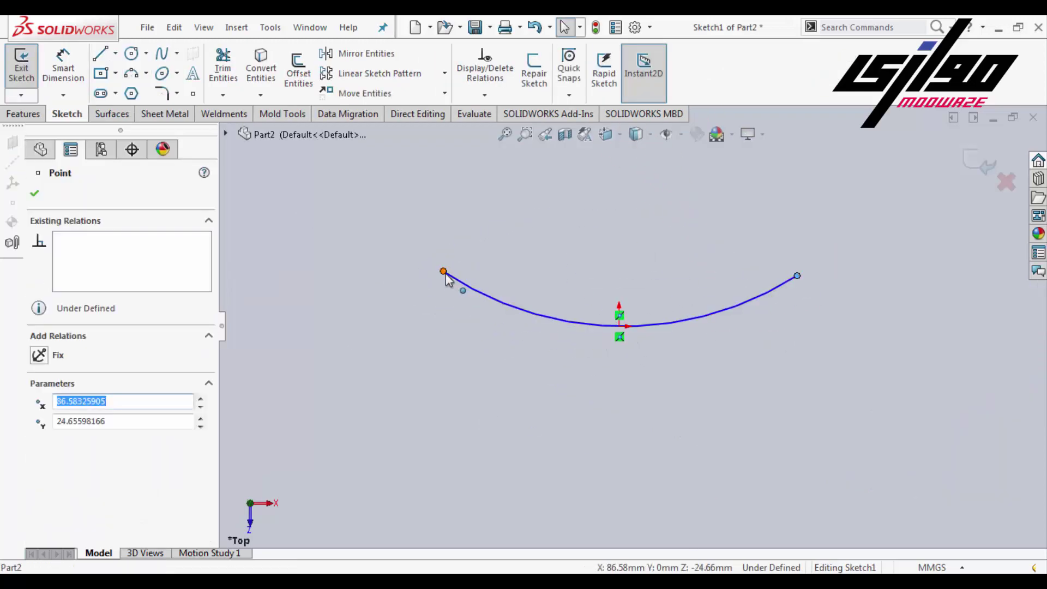
pyautogui.keyDown('ctrl'); pyautogui.click(797, 276); pyautogui.keyUp('ctrl')
# Step: Dimension the arc's overall endpoint width and switch the part to CGS units
pyautogui.click(49, 440)
pyautogui.click(63, 68)
pyautogui.click(797, 274)
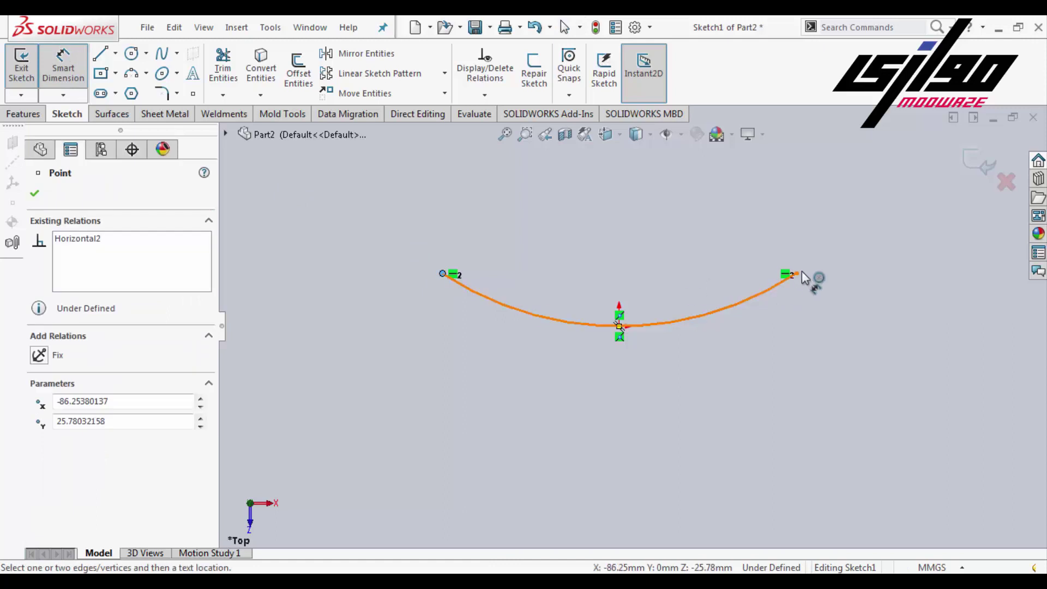
pyautogui.click(621, 382)
pyautogui.press('Return')
pyautogui.press('Escape')
pyautogui.click(931, 567)
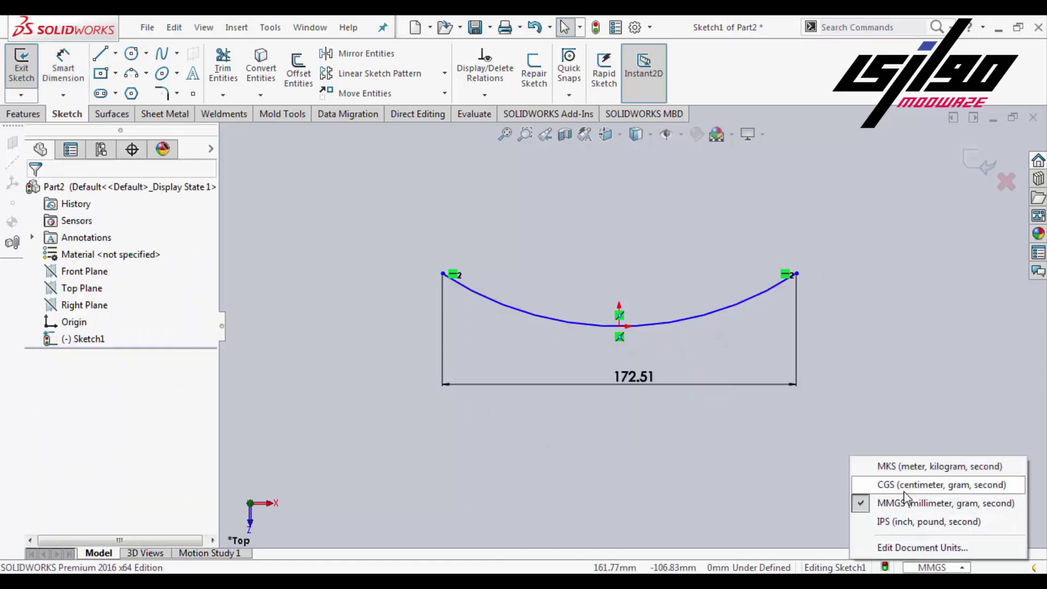
pyautogui.click(904, 491)
# Step: Set the arc width to 170 and drag the arc's middle point higher
pyautogui.doubleClick(614, 385)
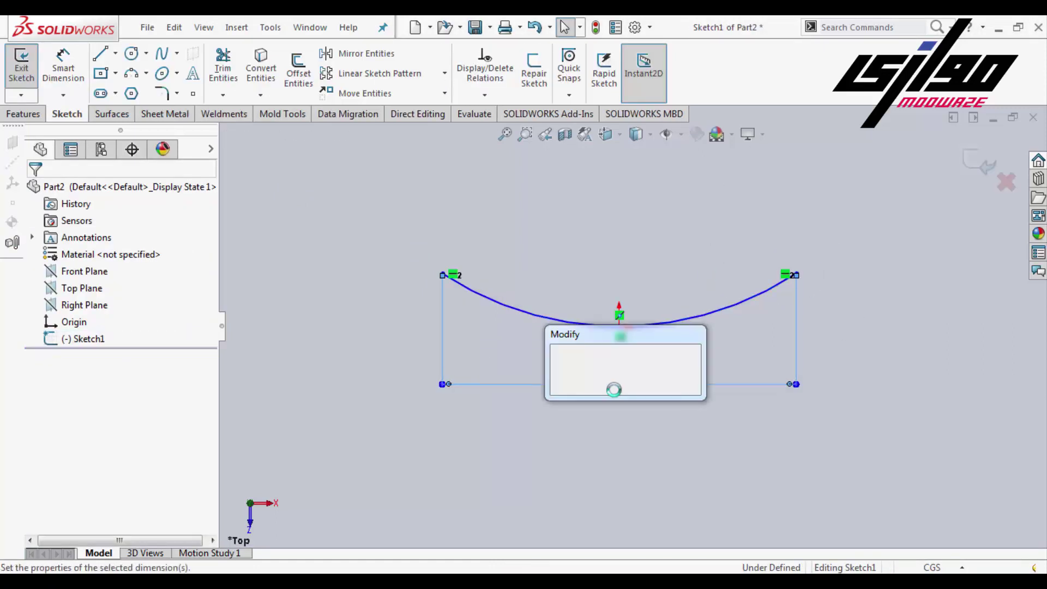
pyautogui.write('170')
pyautogui.press('Return')
pyautogui.scroll(2, 614, 242)
pyautogui.click(627, 197)
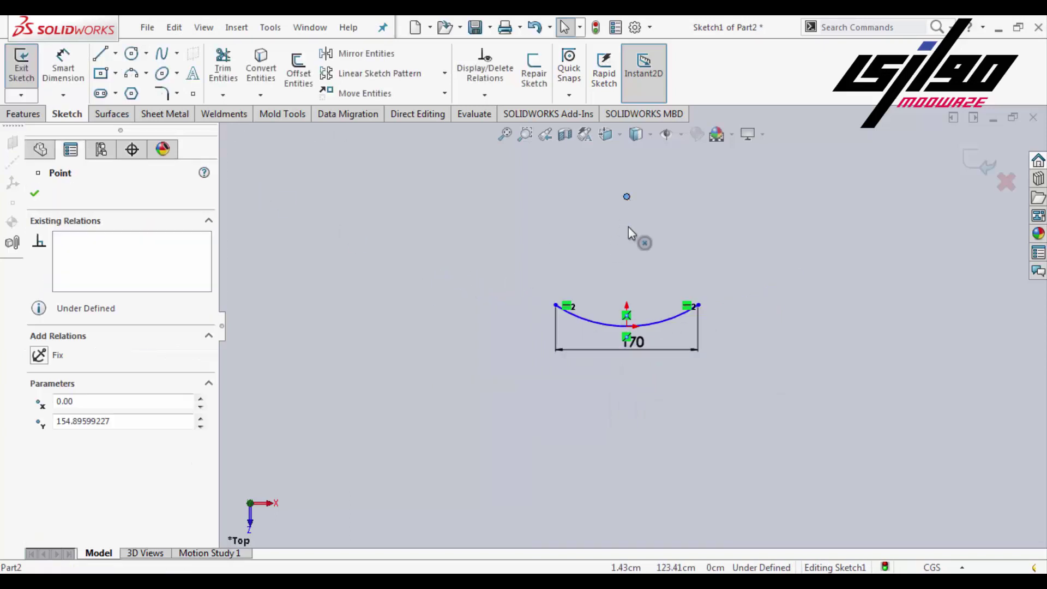
pyautogui.moveTo(626, 196); pyautogui.dragTo(627, 176)
# Step: Dimension the arc's left endpoint 20 vertically from the origin and exit the sketch
pyautogui.click(64, 65)
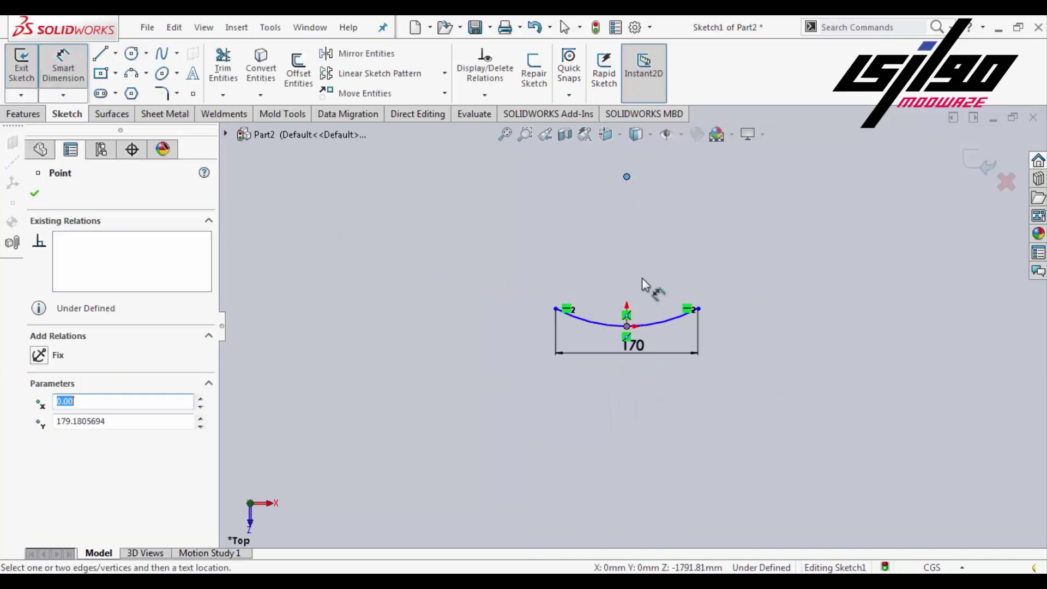
pyautogui.scroll(2, 660, 292)
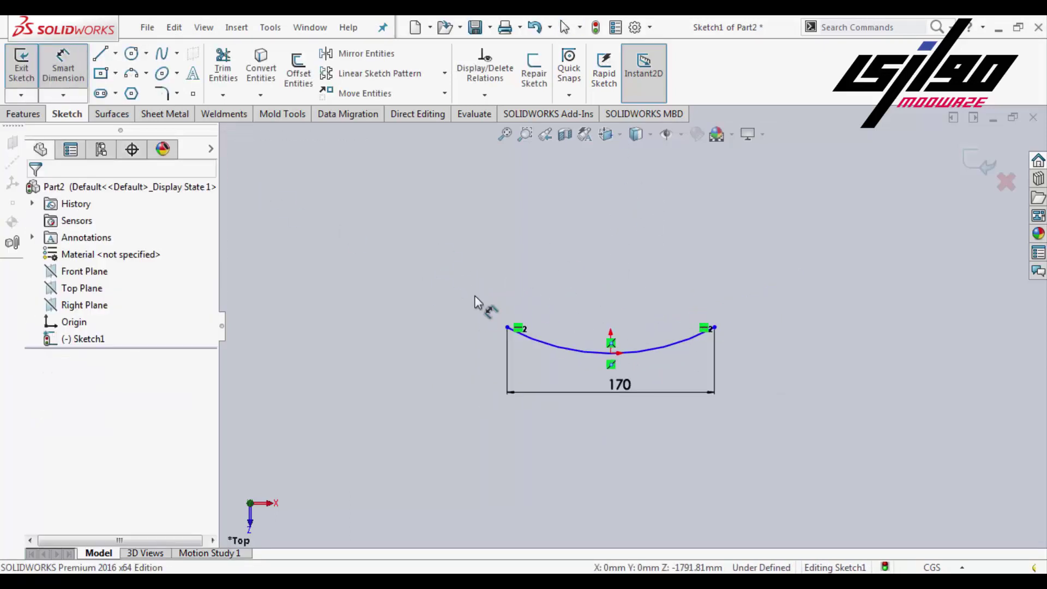
pyautogui.click(507, 327)
pyautogui.click(607, 354)
pyautogui.click(376, 335)
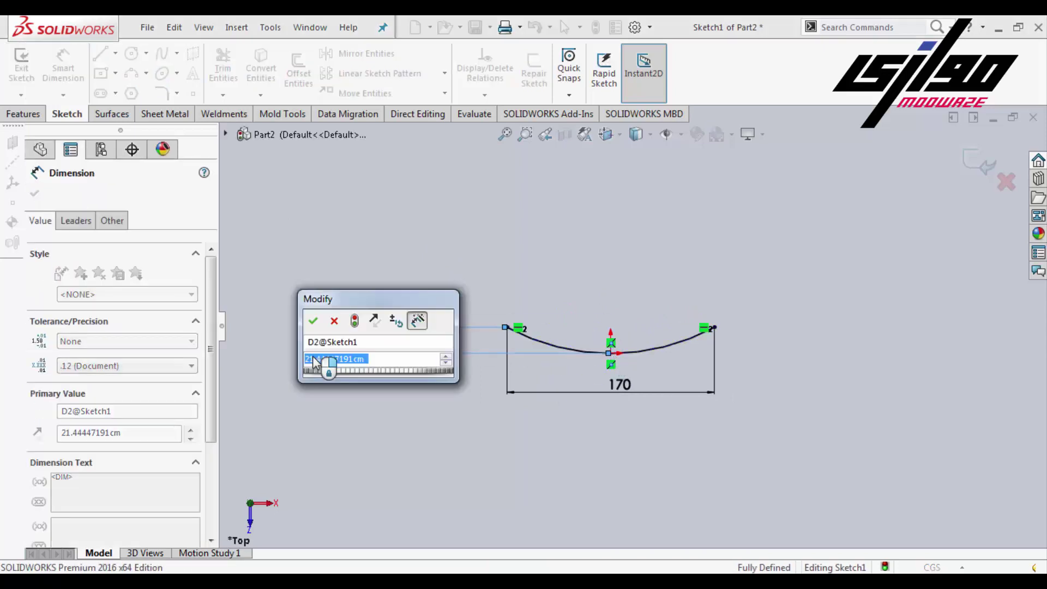
pyautogui.write('20')
pyautogui.press('Return')
pyautogui.click(22, 62)
pyautogui.click(167, 113)
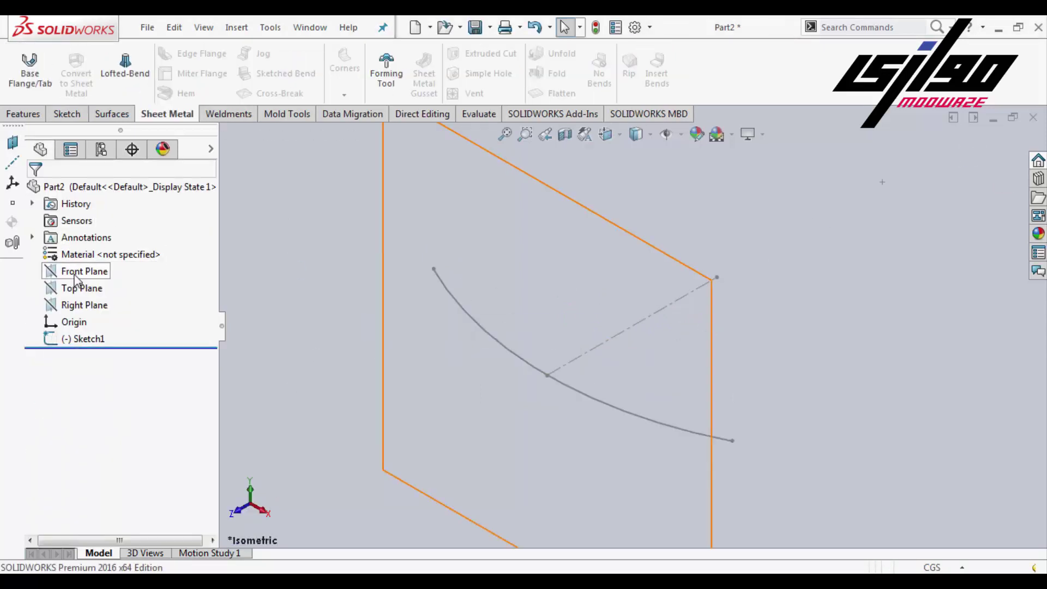
# Step: Sketch a three-point arc on the Right Plane constrained through the origin
pyautogui.rightClick(81, 306)
pyautogui.click(96, 283)
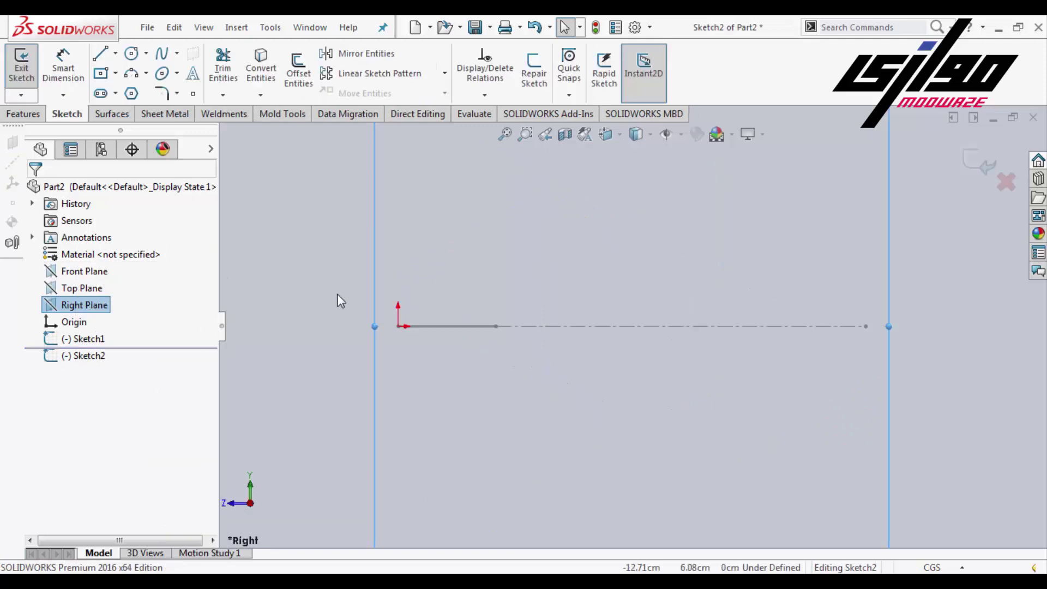
pyautogui.press('a')
pyautogui.moveTo(495, 488); pyautogui.dragTo(623, 217)
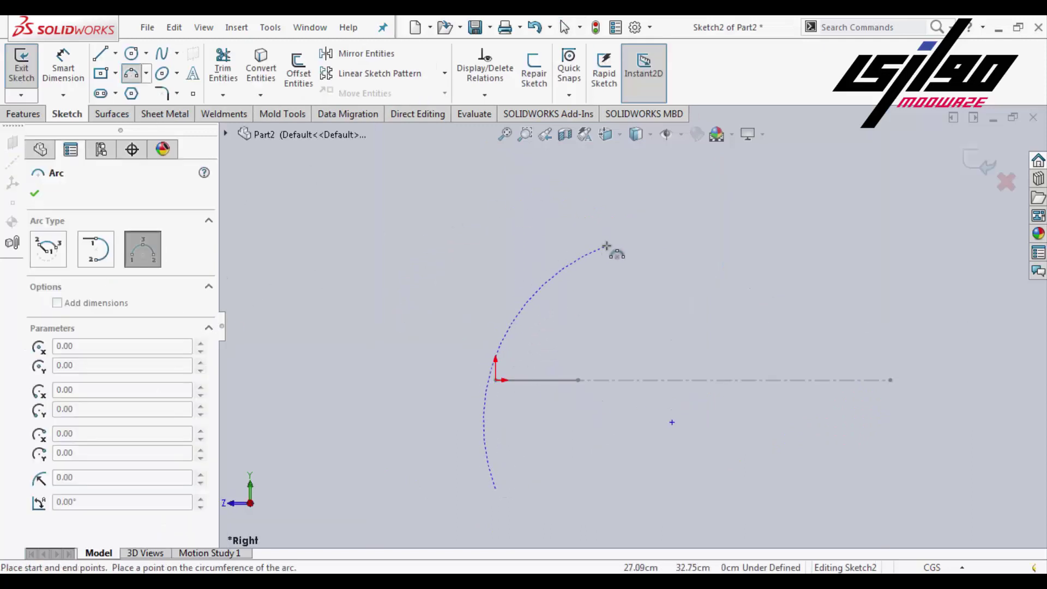
pyautogui.click(506, 364)
pyautogui.press('Escape')
pyautogui.keyDown('ctrl'); pyautogui.click(505, 380); pyautogui.keyUp('ctrl')
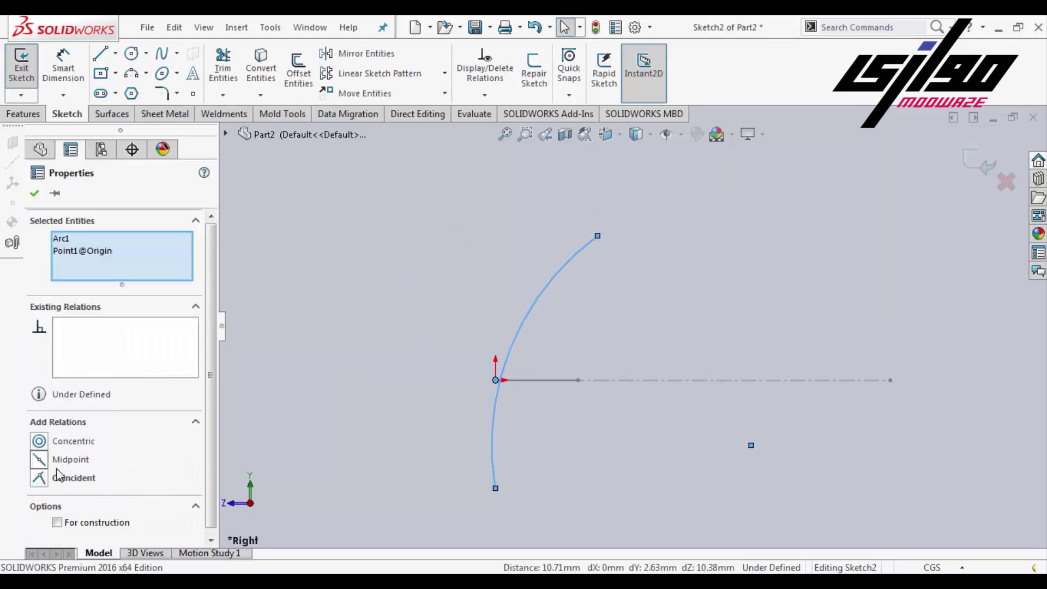
pyautogui.click(81, 82)
# Step: Dimension the path arc: radius 60, 33 above and 20 below the origin
pyautogui.click(524, 316)
pyautogui.click(567, 322)
pyautogui.write('60')
pyautogui.press('Return')
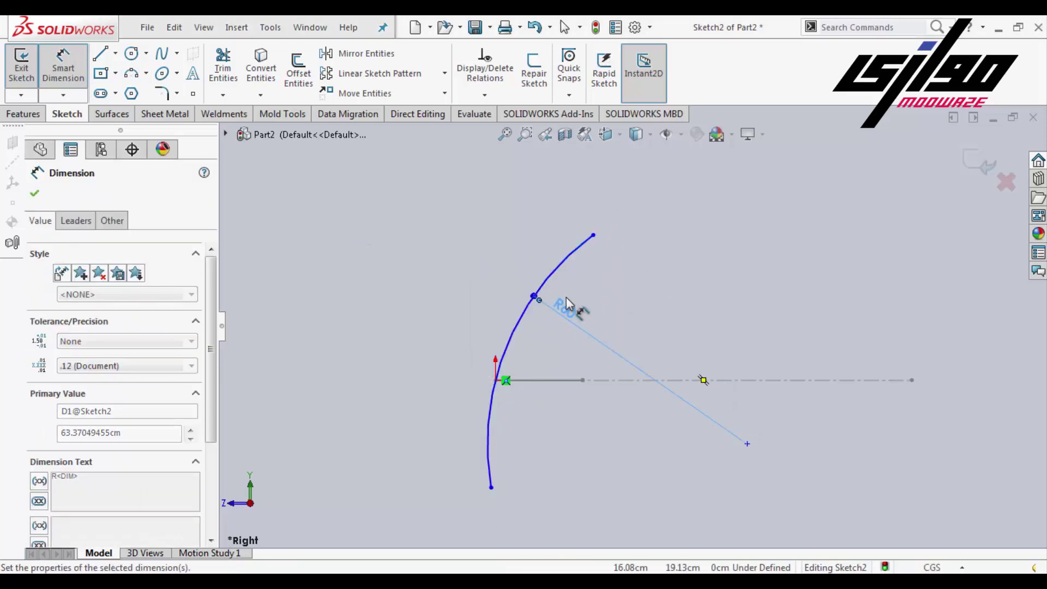
pyautogui.click(571, 371)
pyautogui.click(602, 338)
pyautogui.write('33')
pyautogui.press('Return')
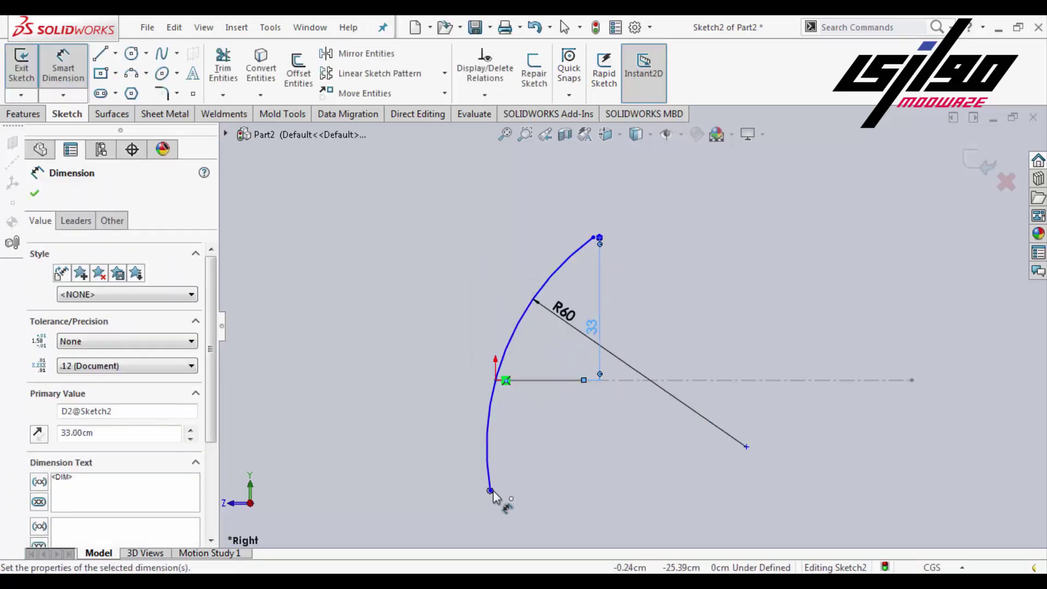
pyautogui.click(490, 490)
pyautogui.click(403, 385)
pyautogui.write('20')
pyautogui.press('Return')
# Step: Try changing the upper height to 45, then undo it back to 33
pyautogui.click(591, 326)
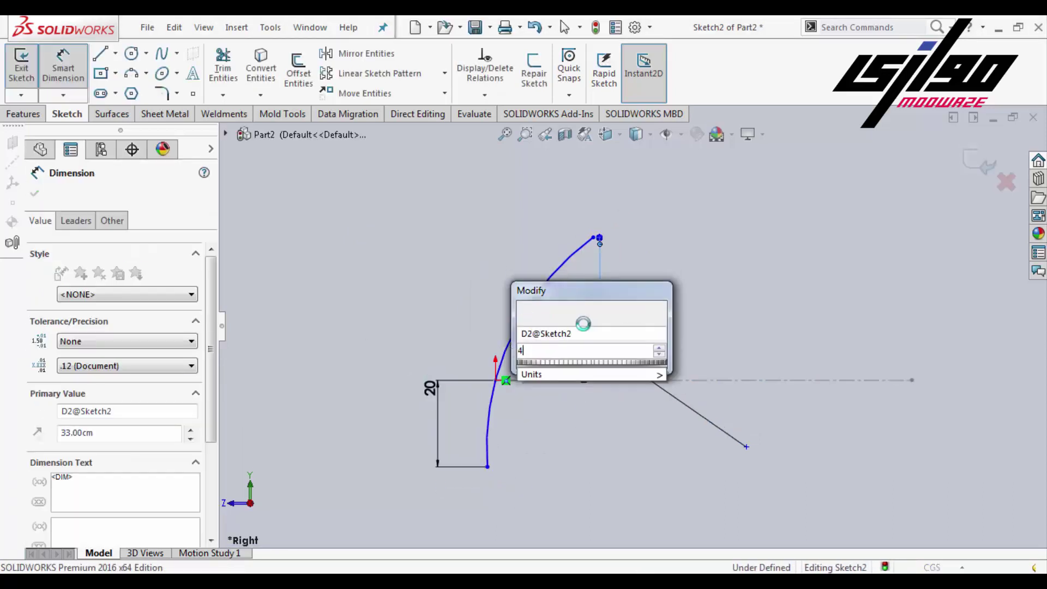
pyautogui.write('45')
pyautogui.press('Return')
pyautogui.click(531, 386)
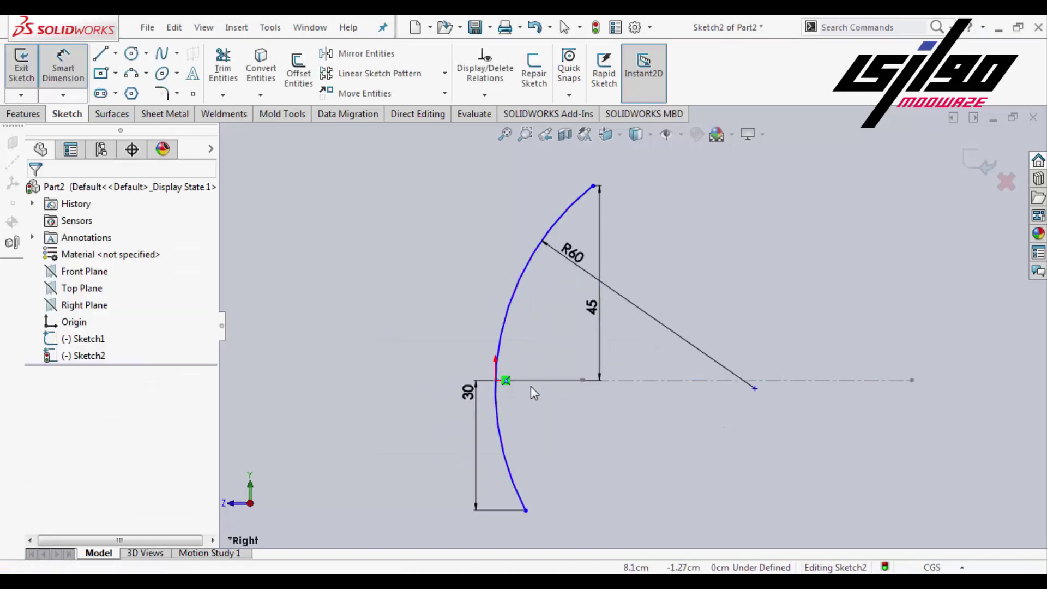
pyautogui.hotkey('ctrl', 'z')
# Step: Add a 3 horizontal offset dimension at the arc's bottom end and exit the sketch
pyautogui.click(63, 69)
pyautogui.click(487, 467)
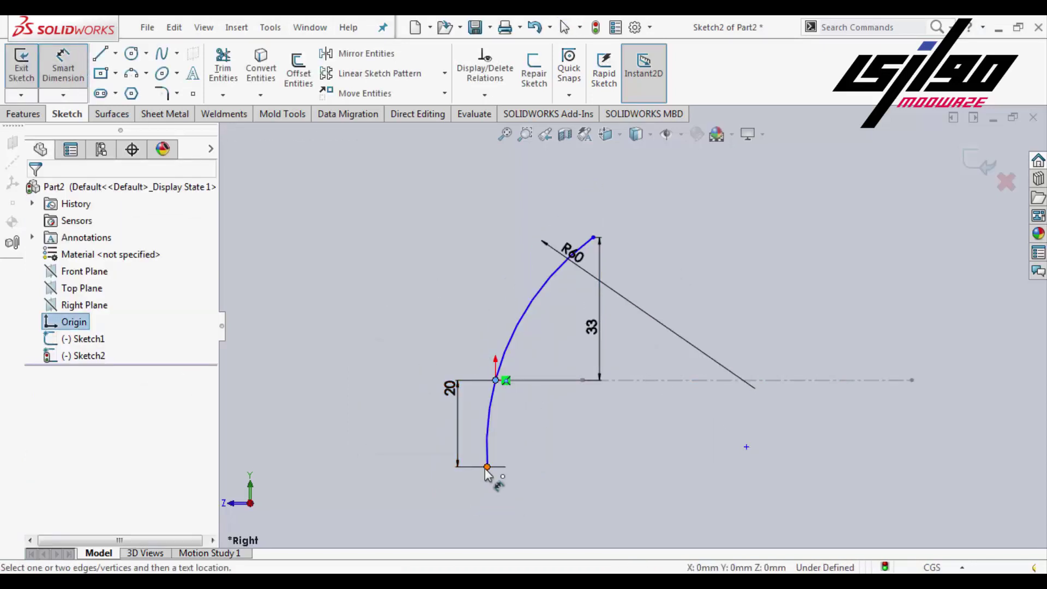
pyautogui.click(495, 380)
pyautogui.click(491, 297)
pyautogui.write('3')
pyautogui.press('Return')
pyautogui.press('Escape')
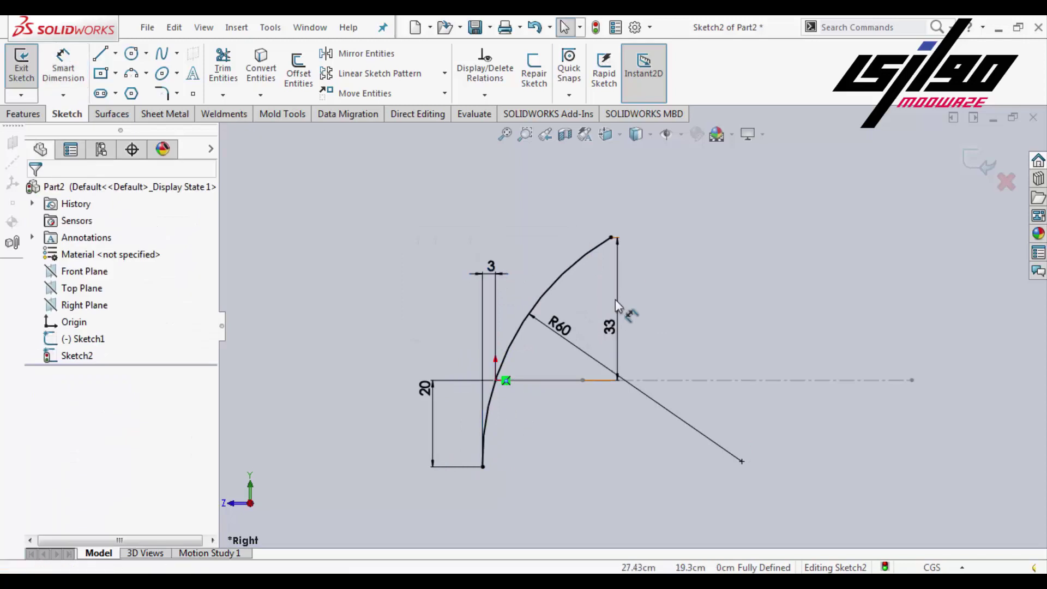
pyautogui.click(980, 163)
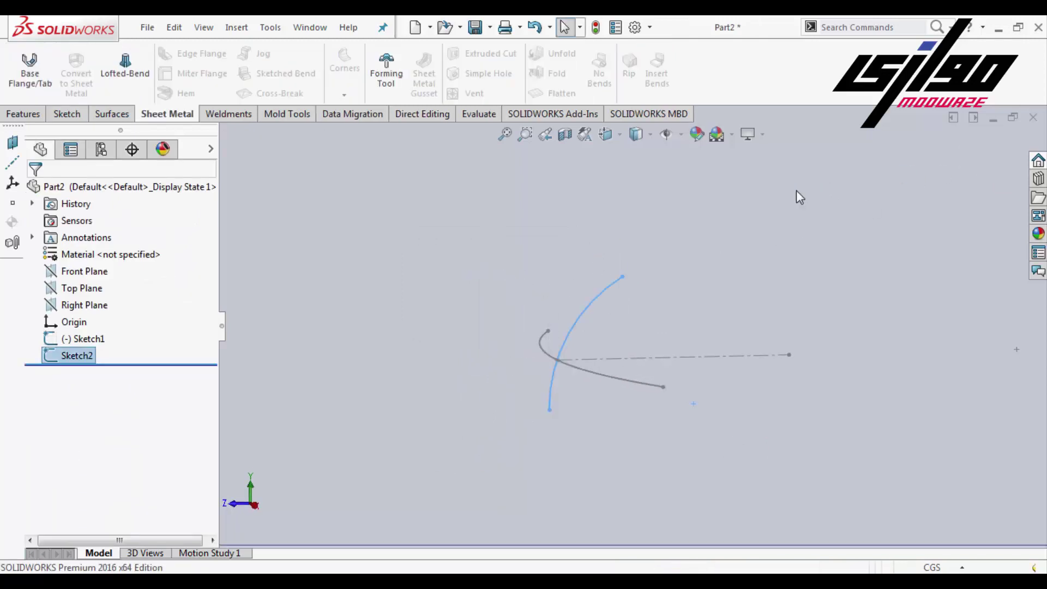
pyautogui.click(113, 113)
pyautogui.click(110, 74)
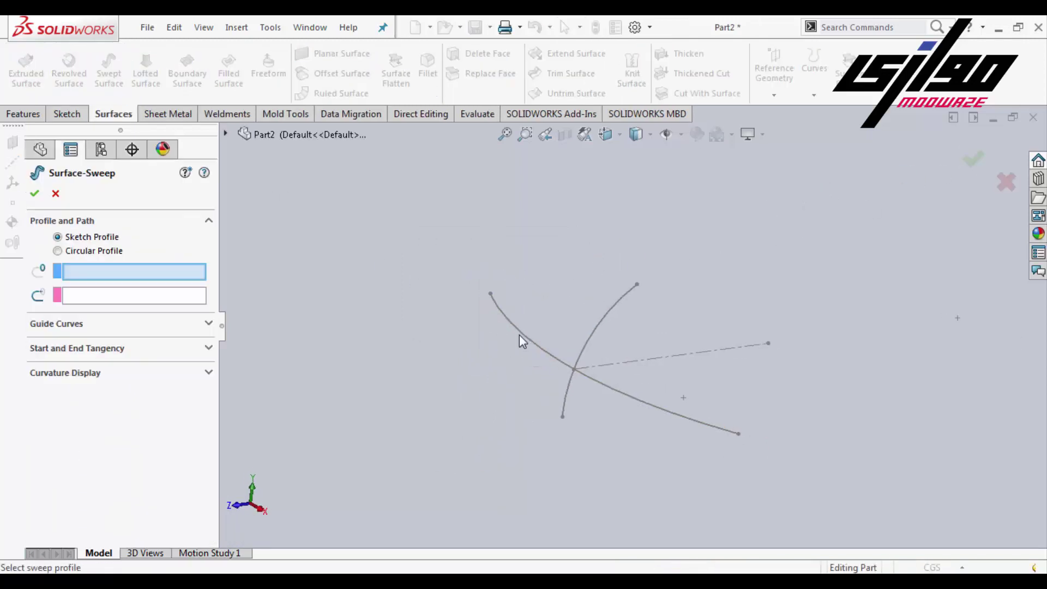
pyautogui.click(549, 358)
pyautogui.click(594, 337)
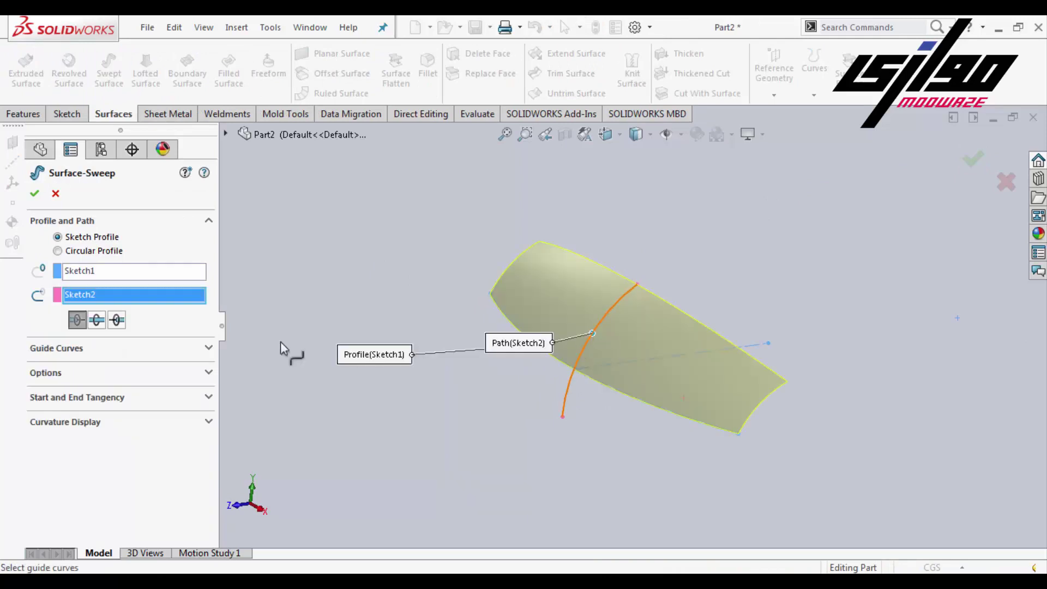
pyautogui.click(105, 322)
pyautogui.click(973, 158)
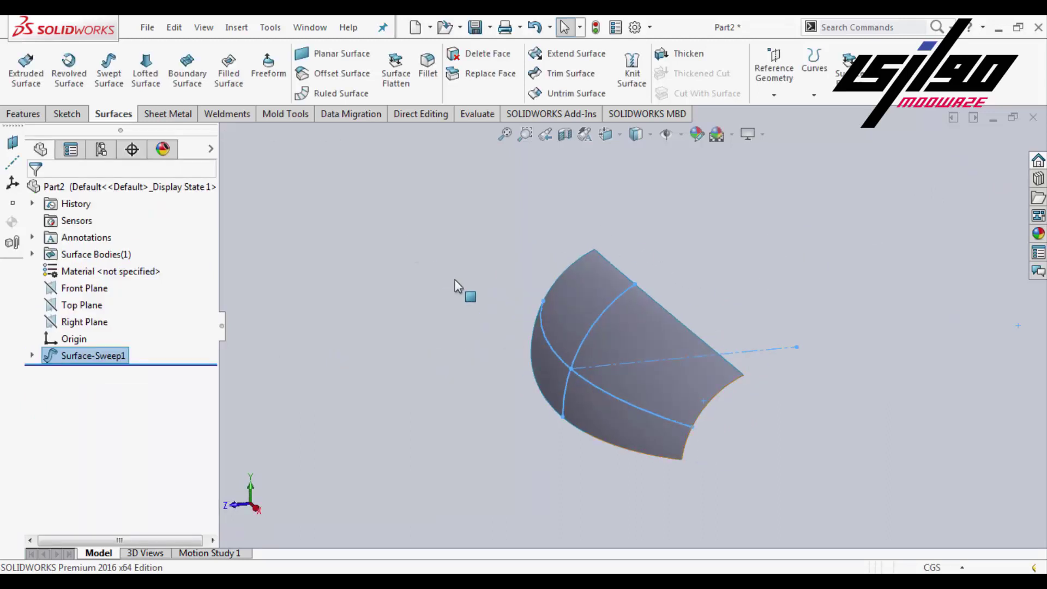
pyautogui.click(454, 279)
pyautogui.press('f')
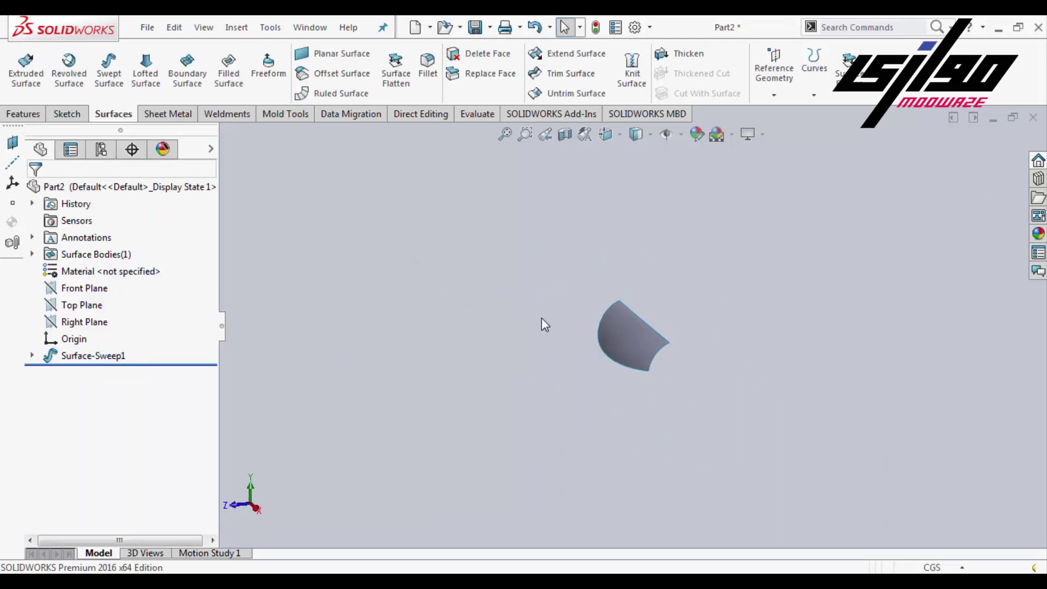
pyautogui.hotkey('ctrl', '7')
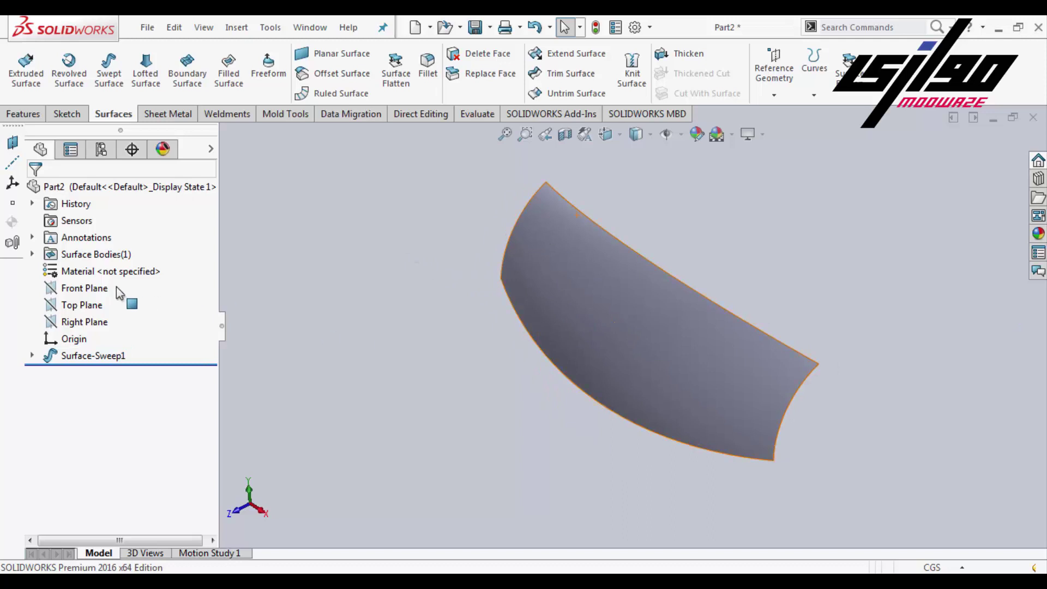
# Step: Start a Front Plane sketch and draw a centre rectangle on the origin
pyautogui.rightClick(85, 289)
pyautogui.click(131, 264)
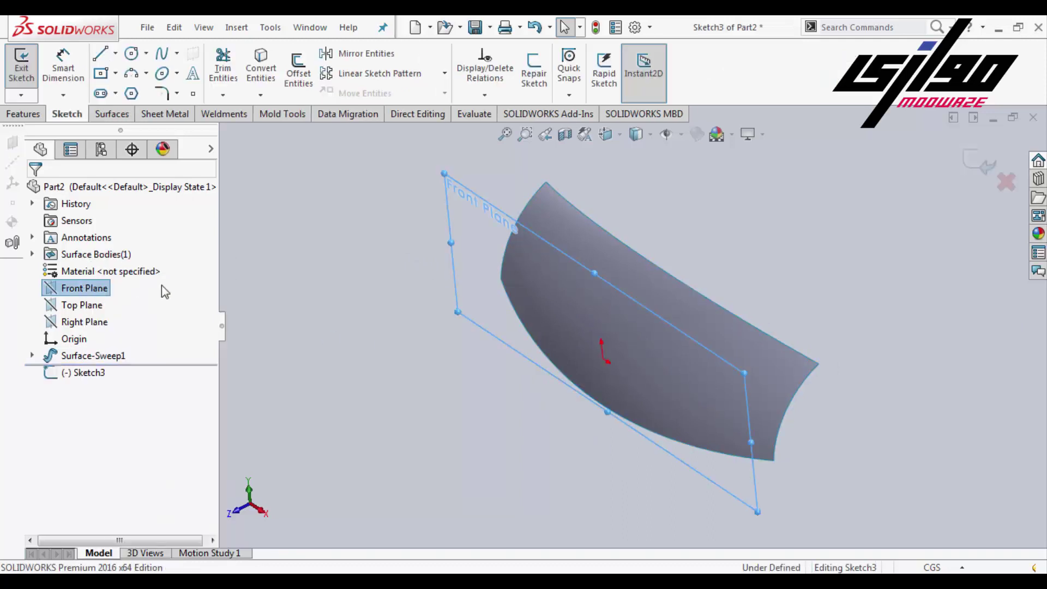
pyautogui.click(253, 336)
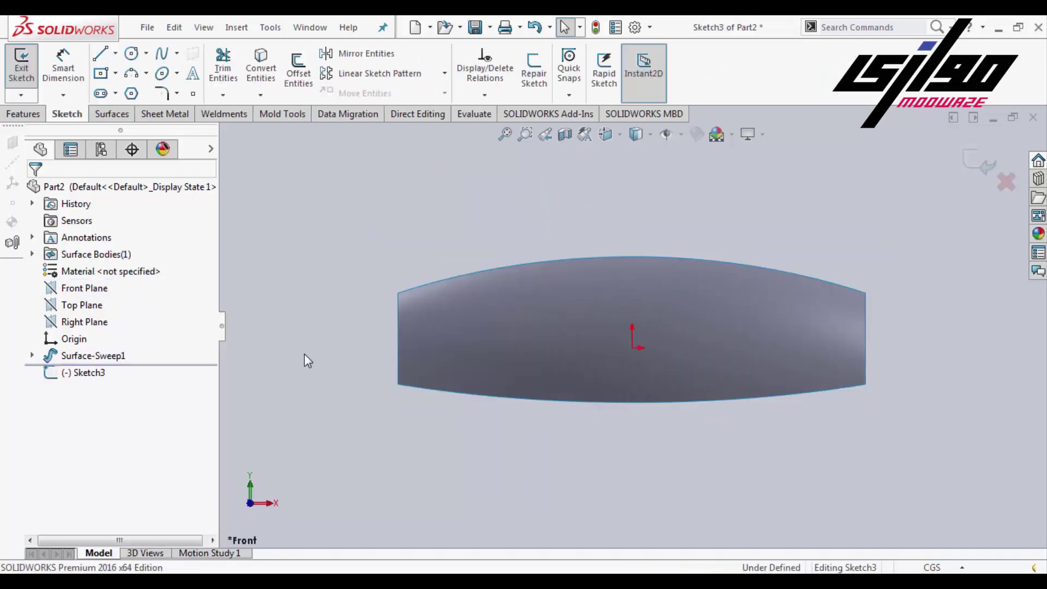
pyautogui.click(104, 78)
pyautogui.press('Escape')
pyautogui.click(101, 77)
pyautogui.click(101, 73)
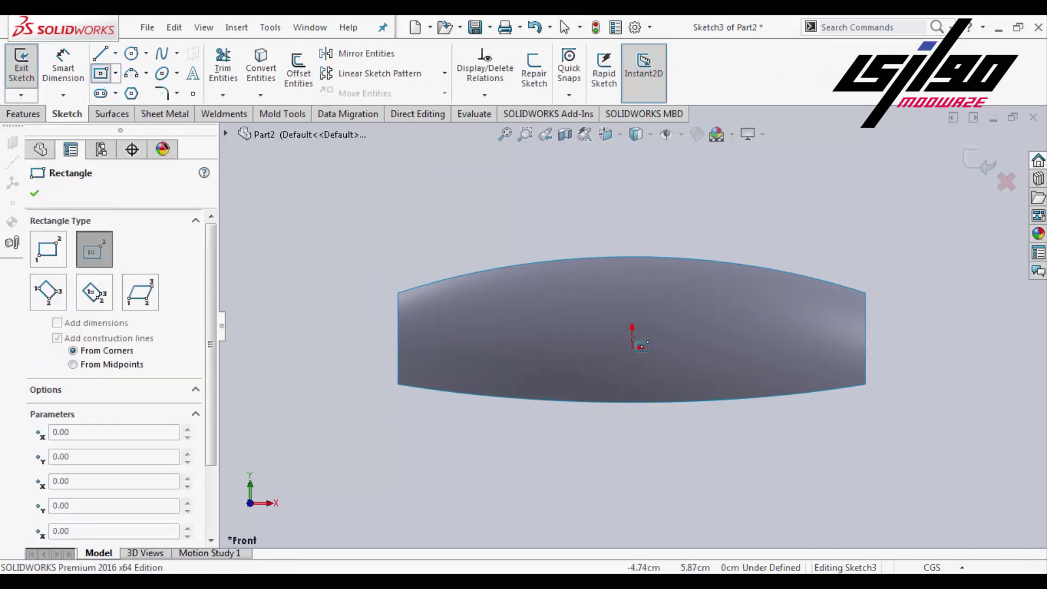
pyautogui.click(633, 348)
pyautogui.click(712, 310)
pyautogui.press('Escape')
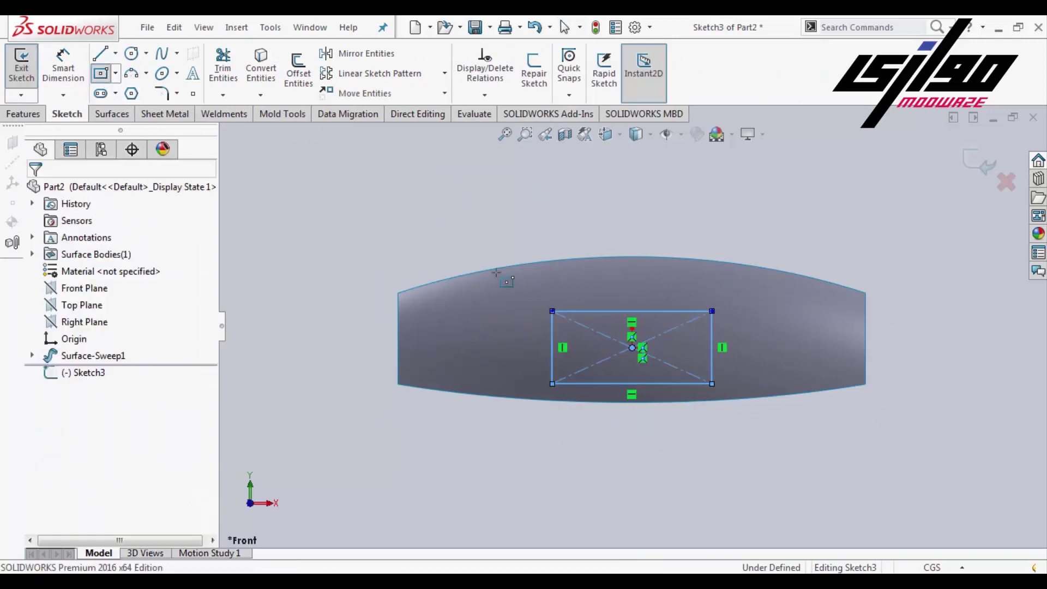
# Step: Dimension the rectangle 50 wide by 20 high and exit the sketch
pyautogui.click(70, 69)
pyautogui.click(606, 311)
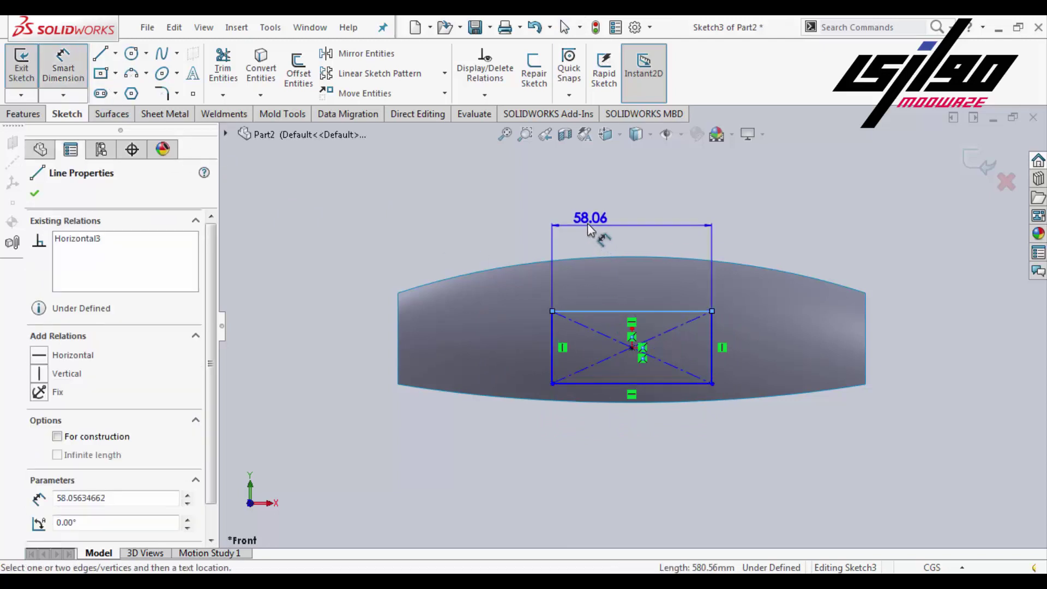
pyautogui.click(587, 223)
pyautogui.write('50')
pyautogui.press('Return')
pyautogui.click(711, 330)
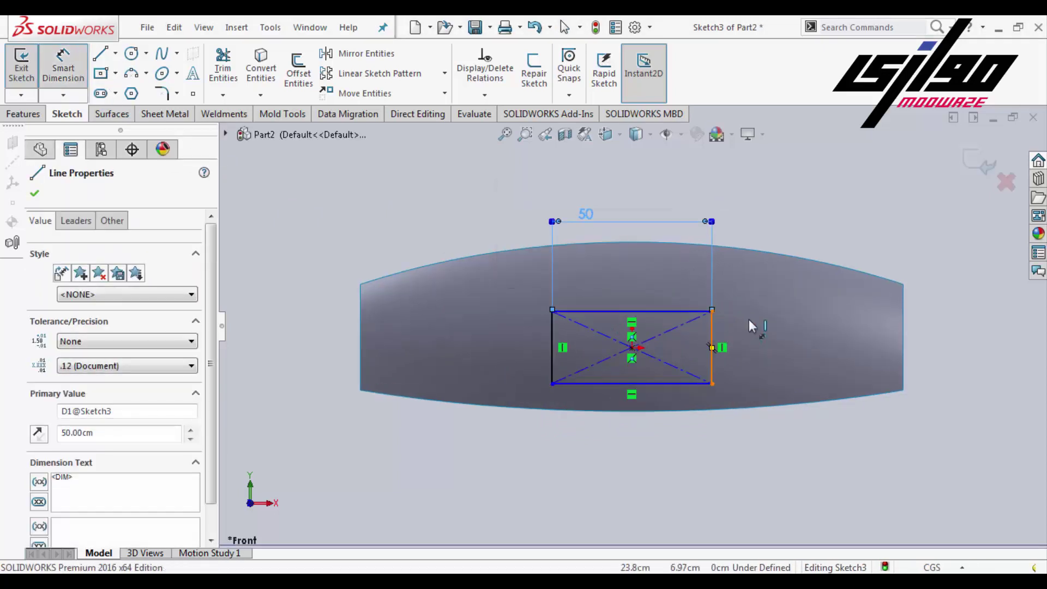
pyautogui.click(748, 322)
pyautogui.write('20')
pyautogui.press('Return')
pyautogui.press('Escape')
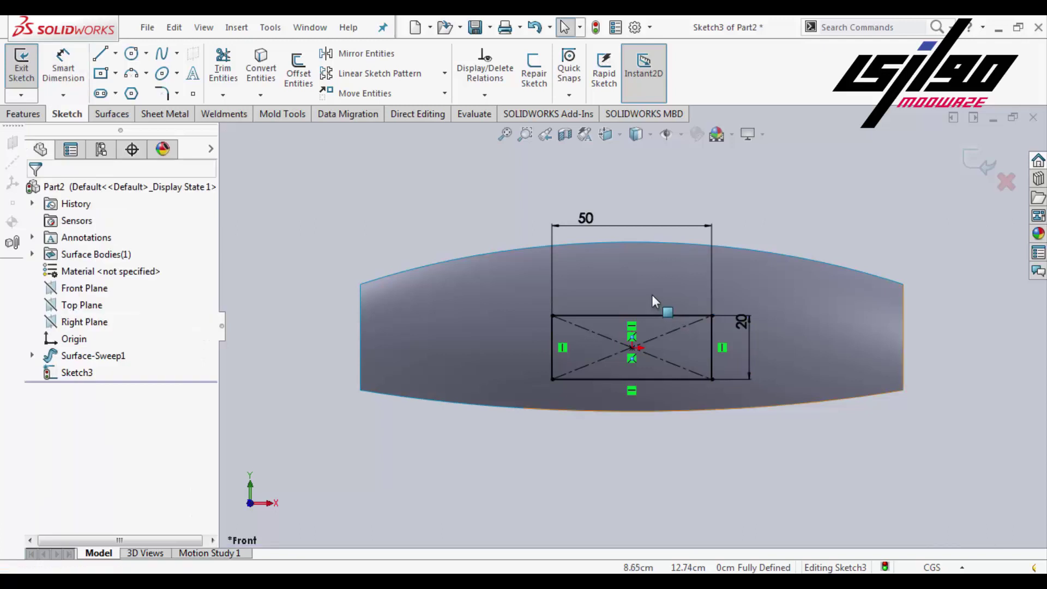
pyautogui.scroll(1, 632, 328)
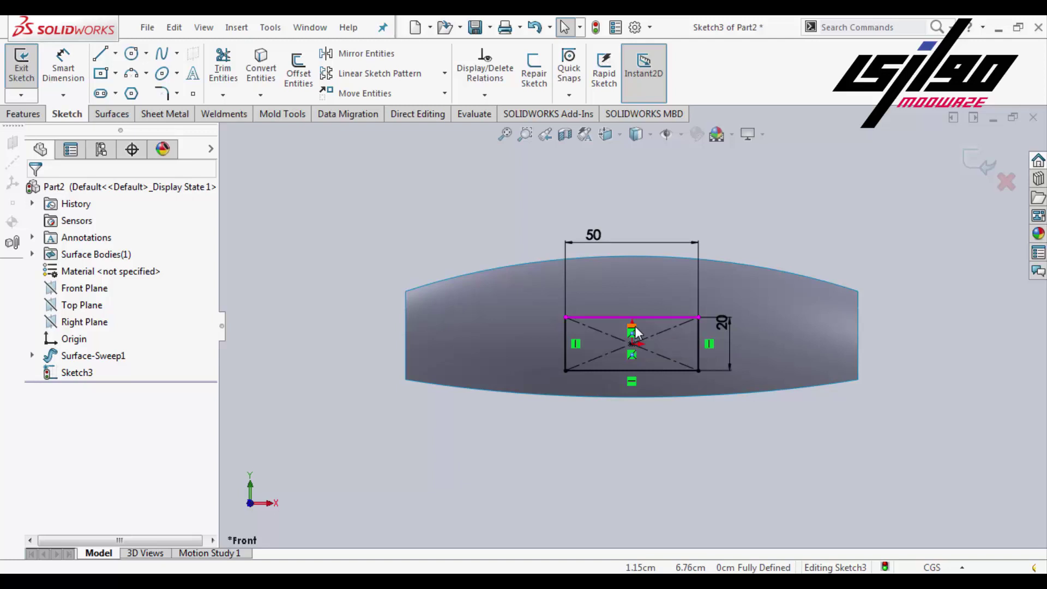
pyautogui.click(976, 159)
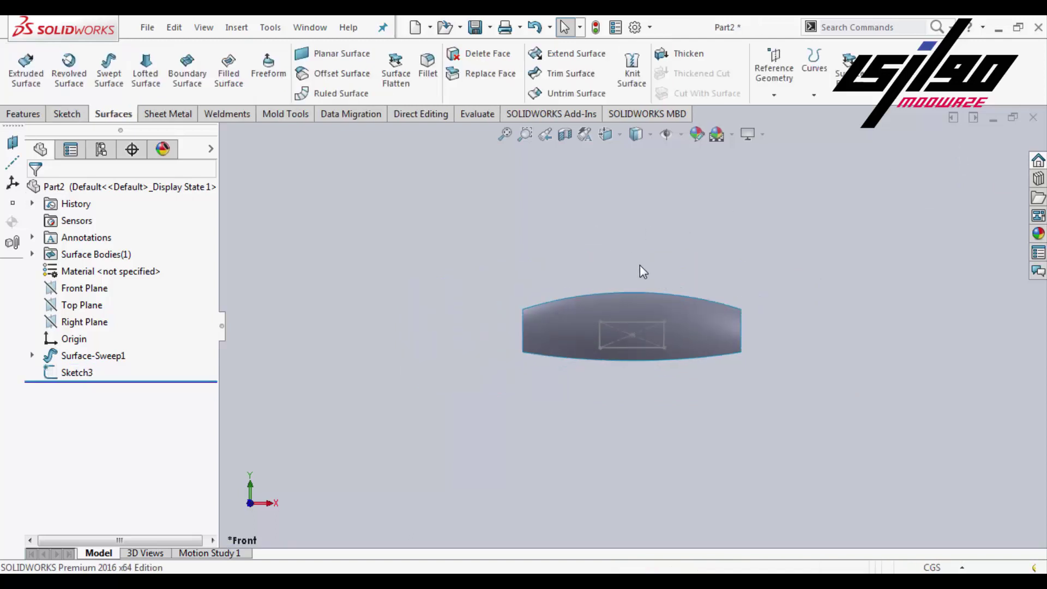
# Step: Split the swept surface with Sketch3 using Cut Part, marking Body 1
pyautogui.click(236, 28)
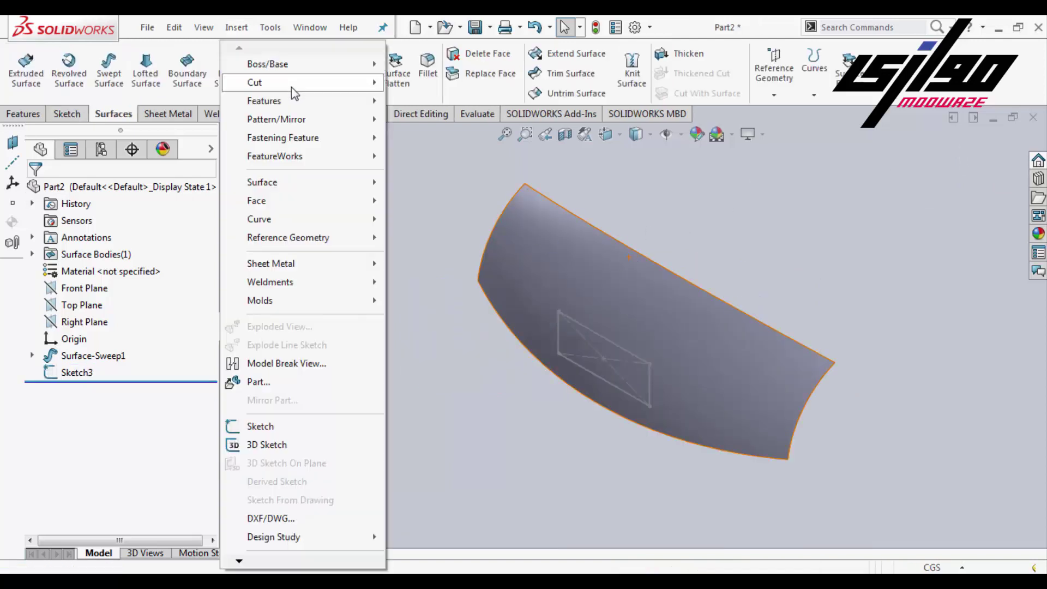
pyautogui.click(236, 28)
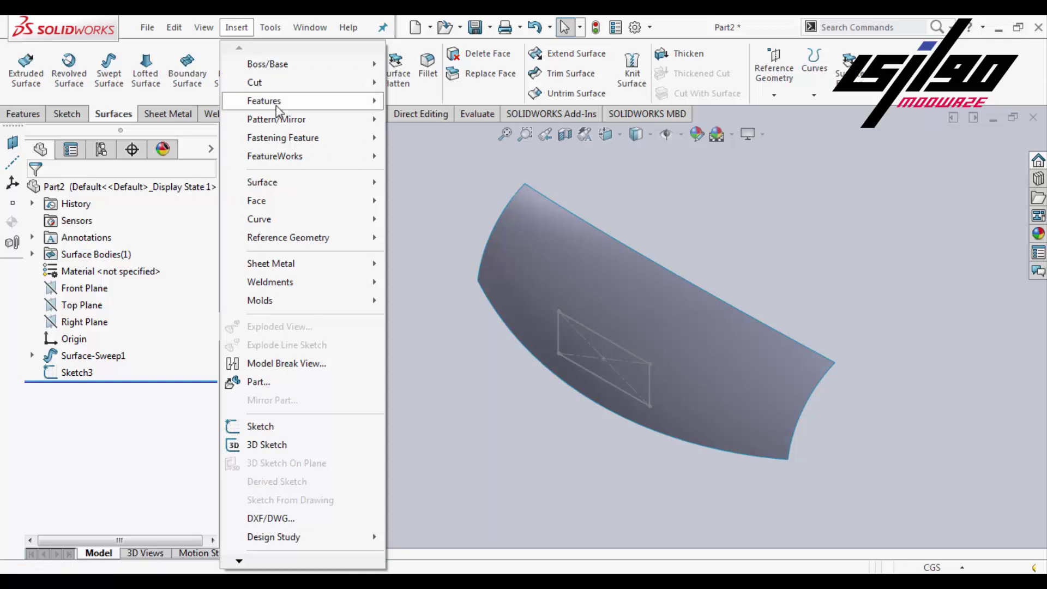
pyautogui.moveTo(263, 101)
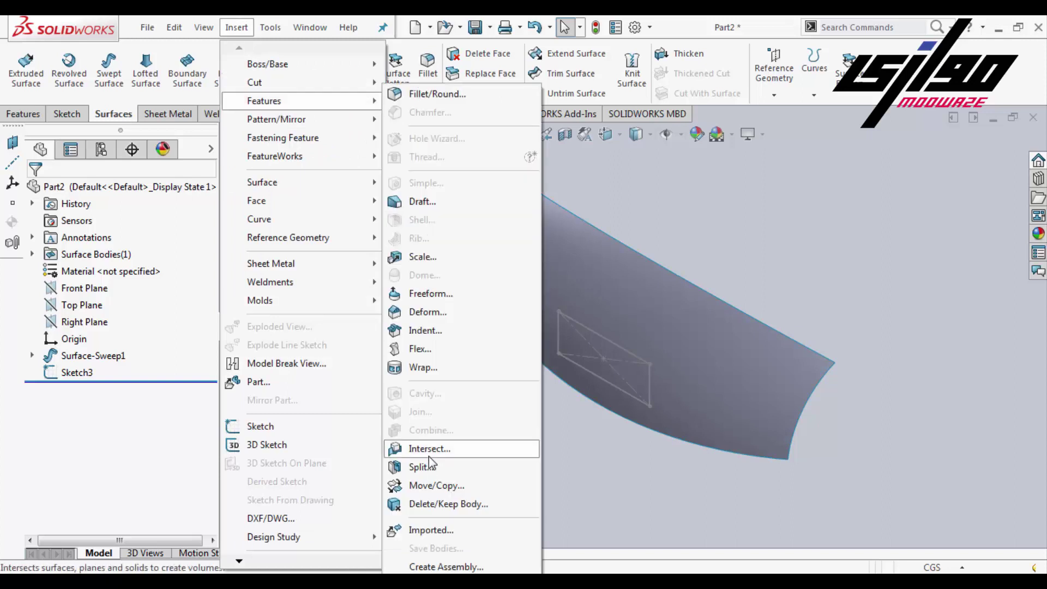
pyautogui.click(421, 467)
pyautogui.click(594, 331)
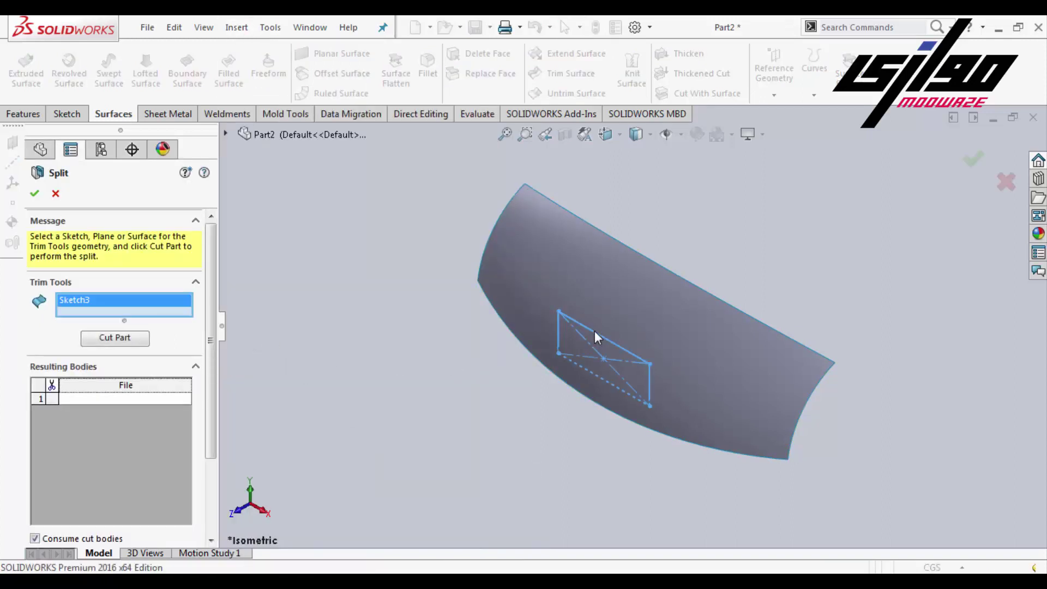
pyautogui.click(114, 337)
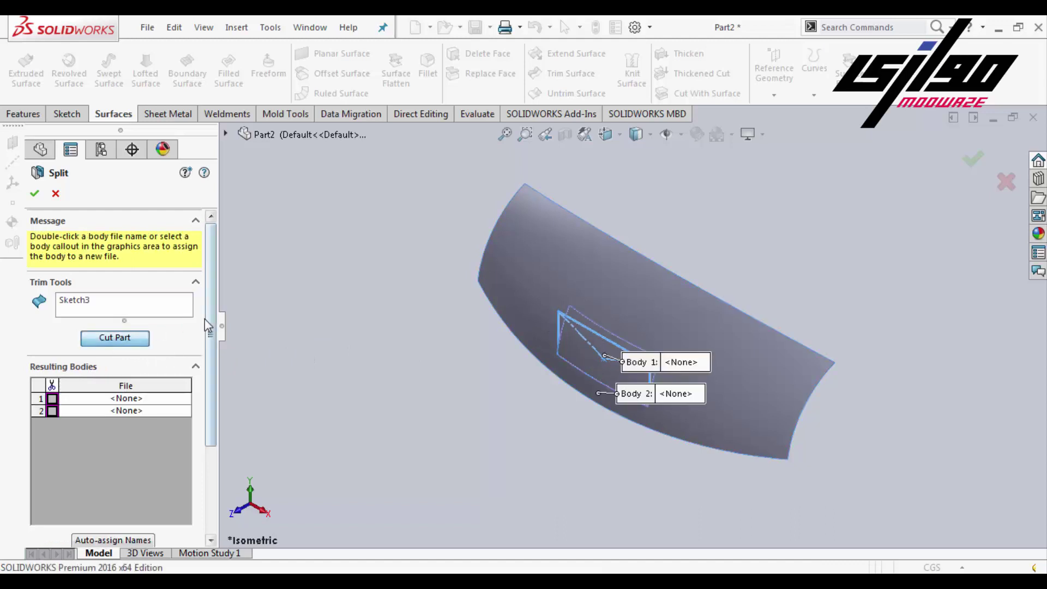
pyautogui.moveTo(211, 328); pyautogui.dragTo(213, 431)
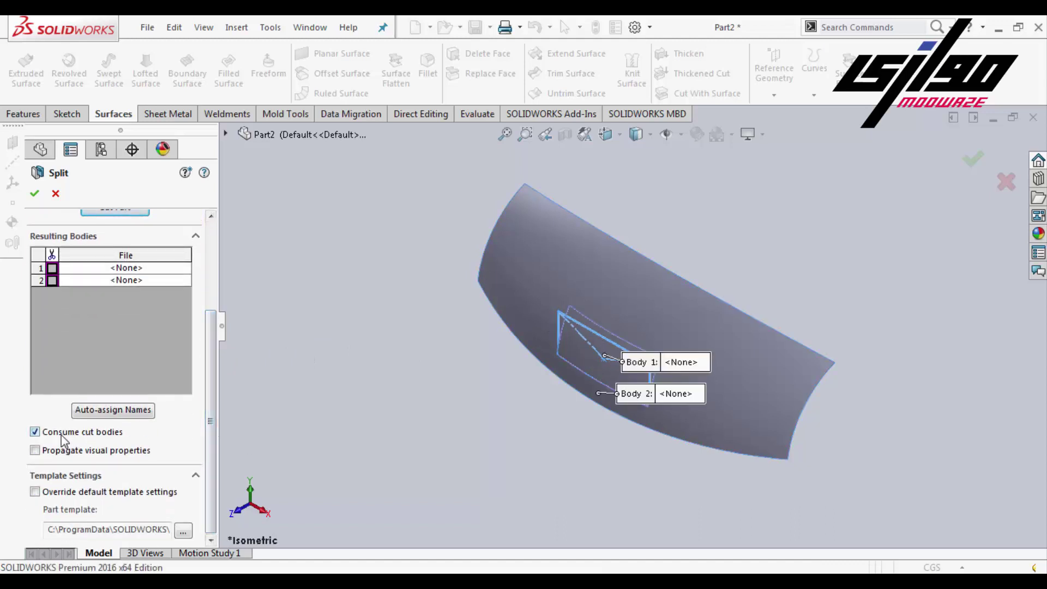
pyautogui.scroll(5, 206, 420)
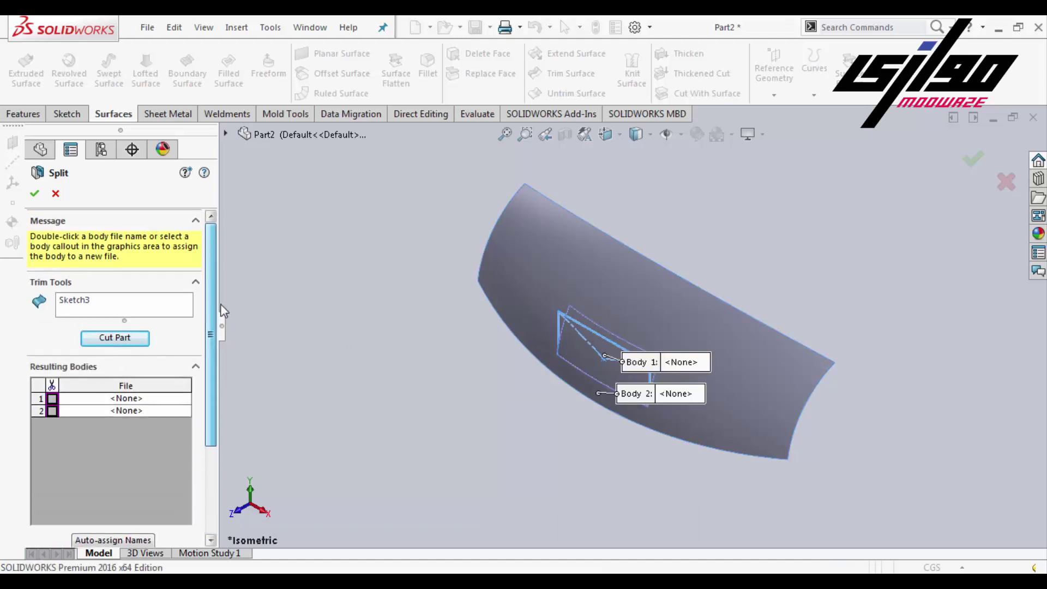
pyautogui.scroll(-4, 213, 468)
pyautogui.scroll(1, 213, 468)
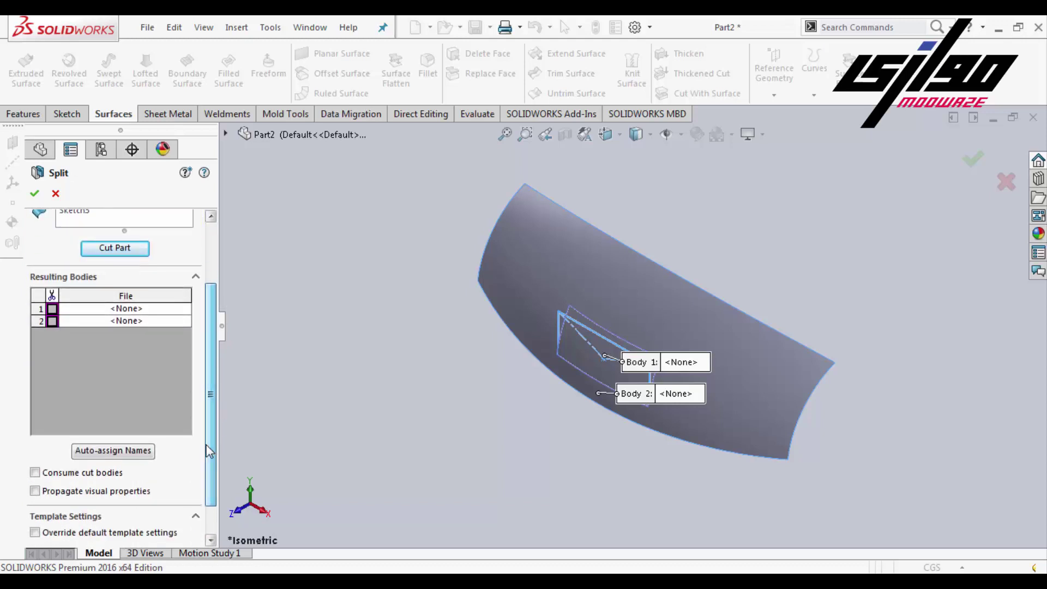
pyautogui.click(52, 308)
pyautogui.click(34, 194)
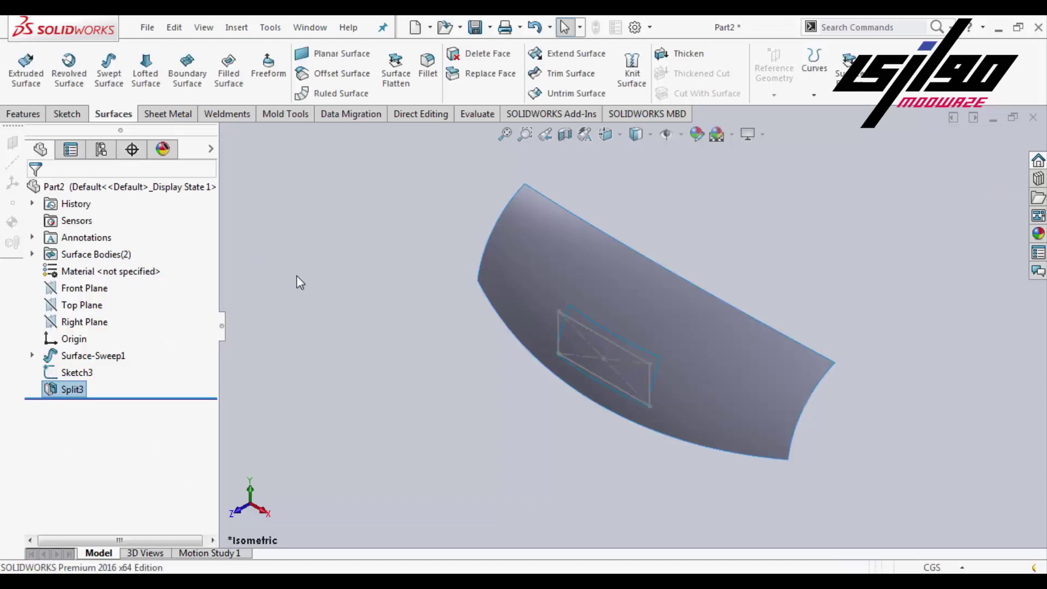
# Step: Inspect the resulting surface bodies Split3[1] and Split3[2] in the Surface Bodies folder
pyautogui.scroll(-2, 615, 345)
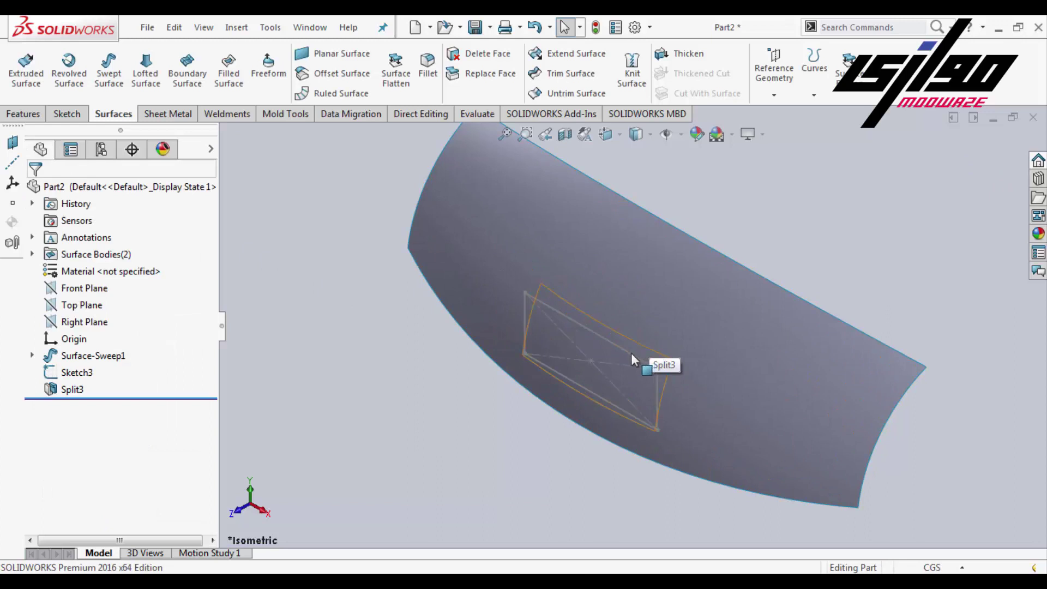
pyautogui.rightClick(631, 356)
pyautogui.press('Escape')
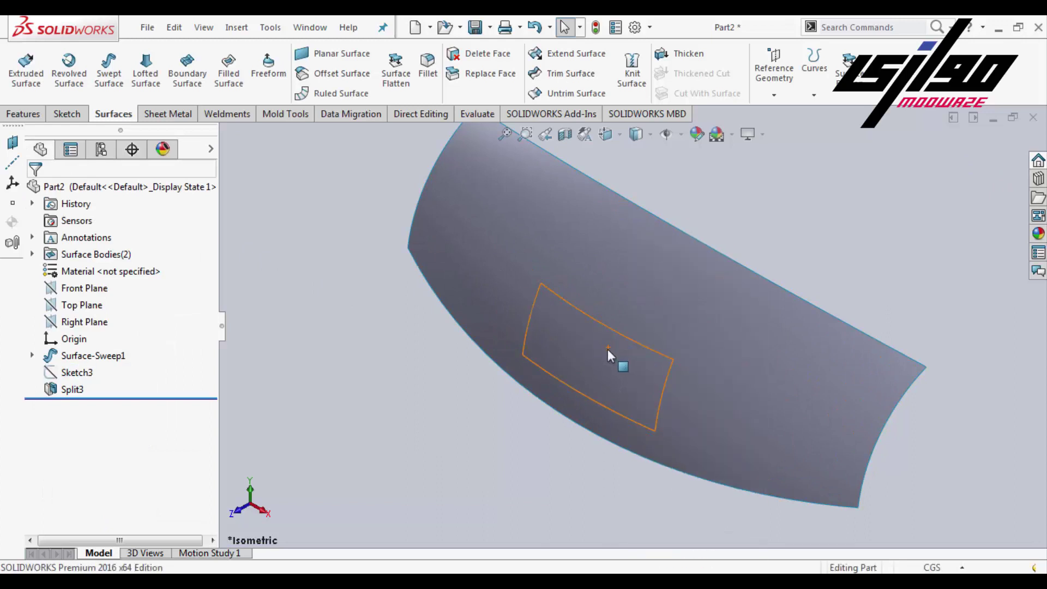
pyautogui.click(609, 355)
pyautogui.click(33, 255)
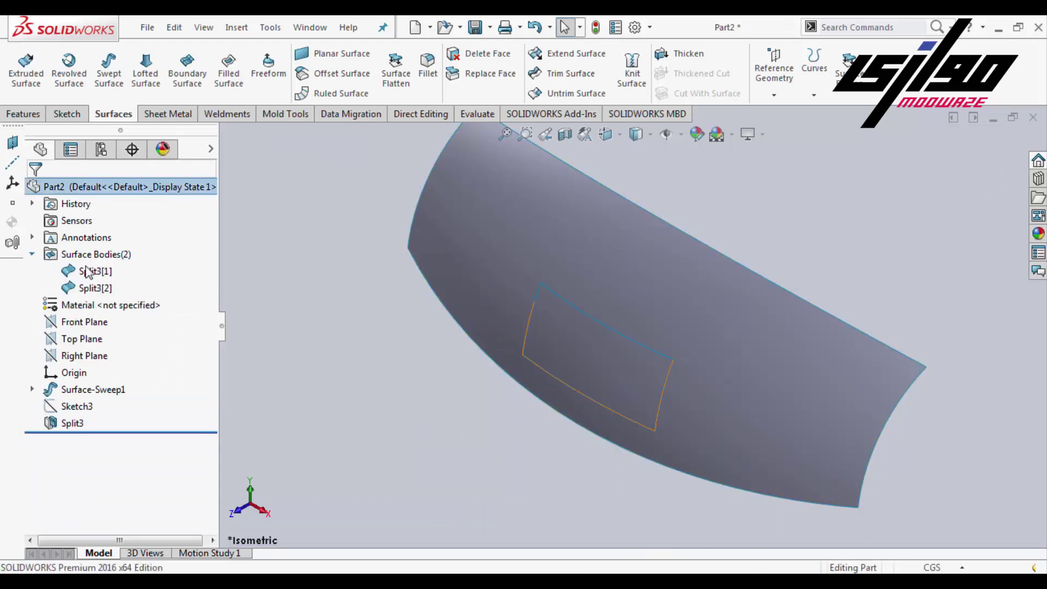
pyautogui.click(90, 271)
pyautogui.click(94, 289)
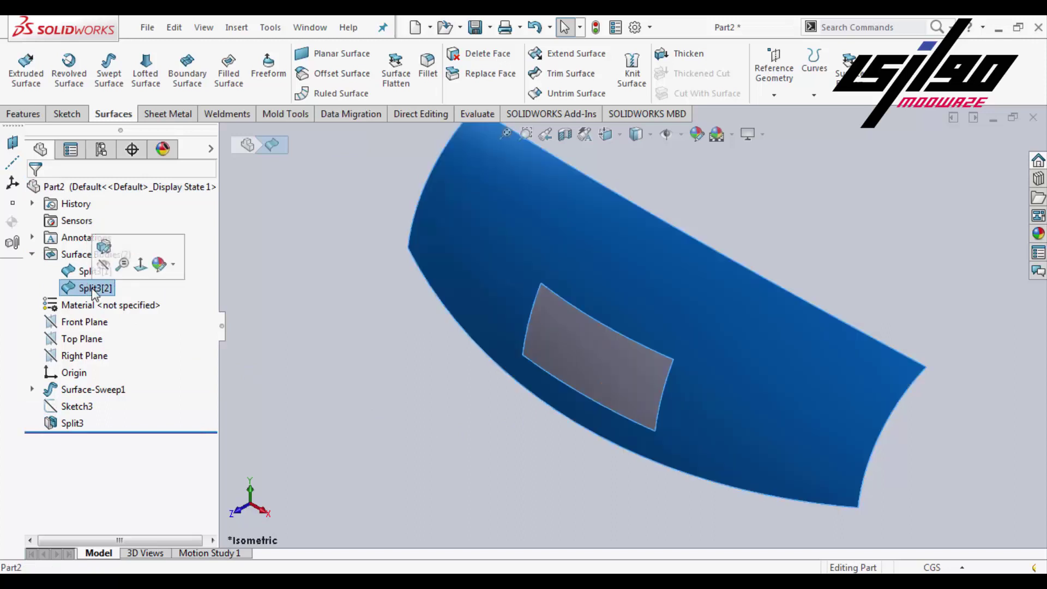
pyautogui.click(90, 271)
pyautogui.click(236, 27)
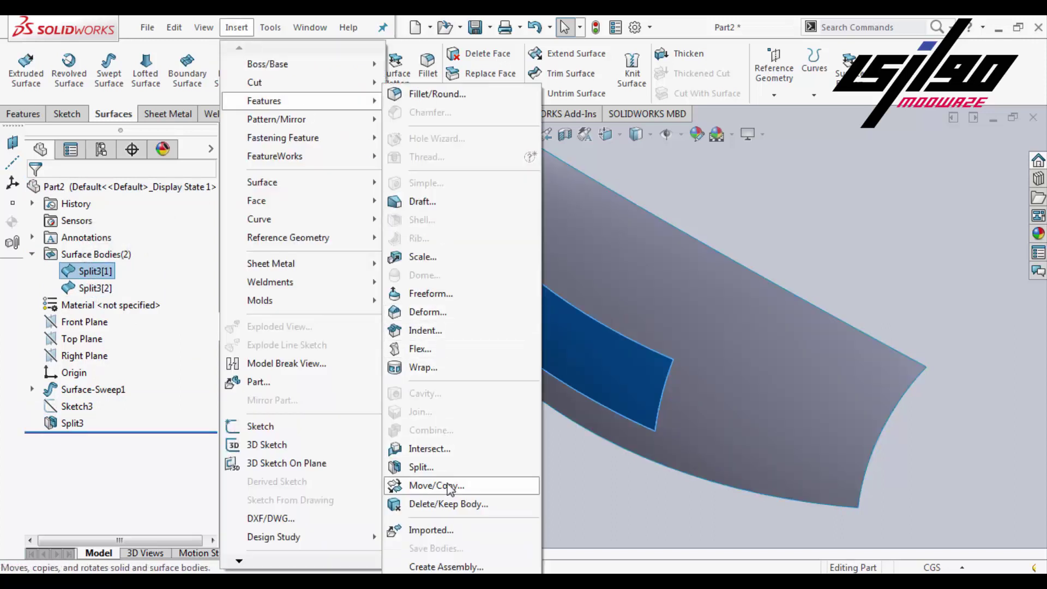
# Step: Trial-rotate the rectangular patch 20° about X in Move/Copy Body, then cancel
pyautogui.click(433, 485)
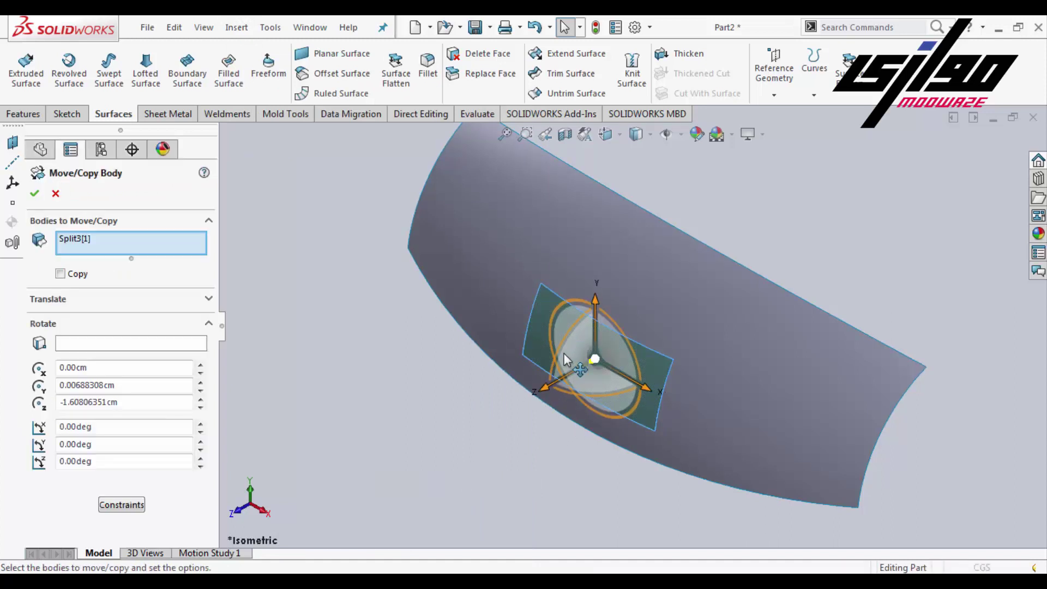
pyautogui.click(122, 506)
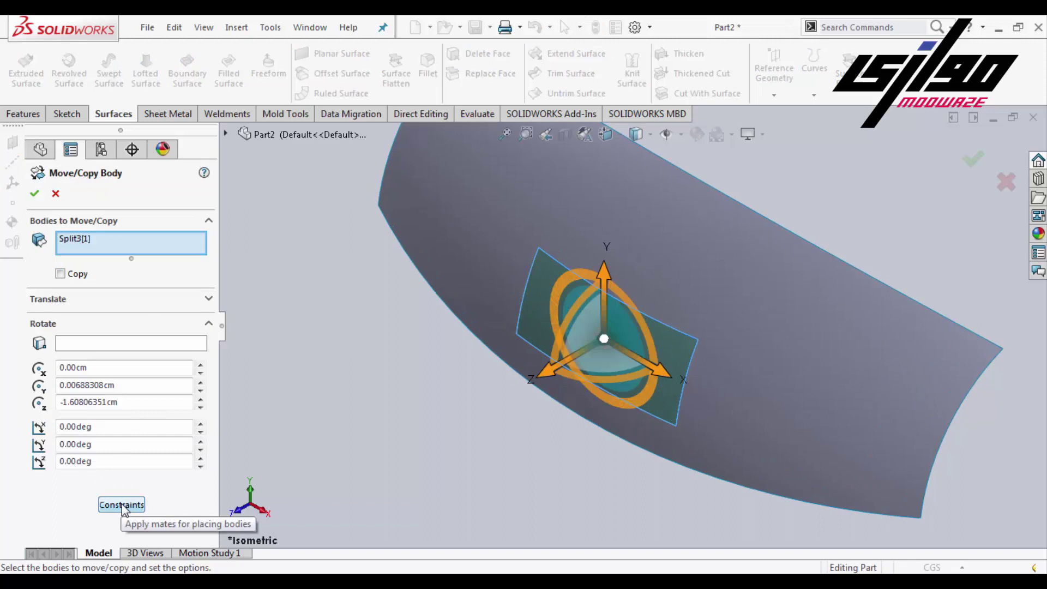
pyautogui.click(122, 506)
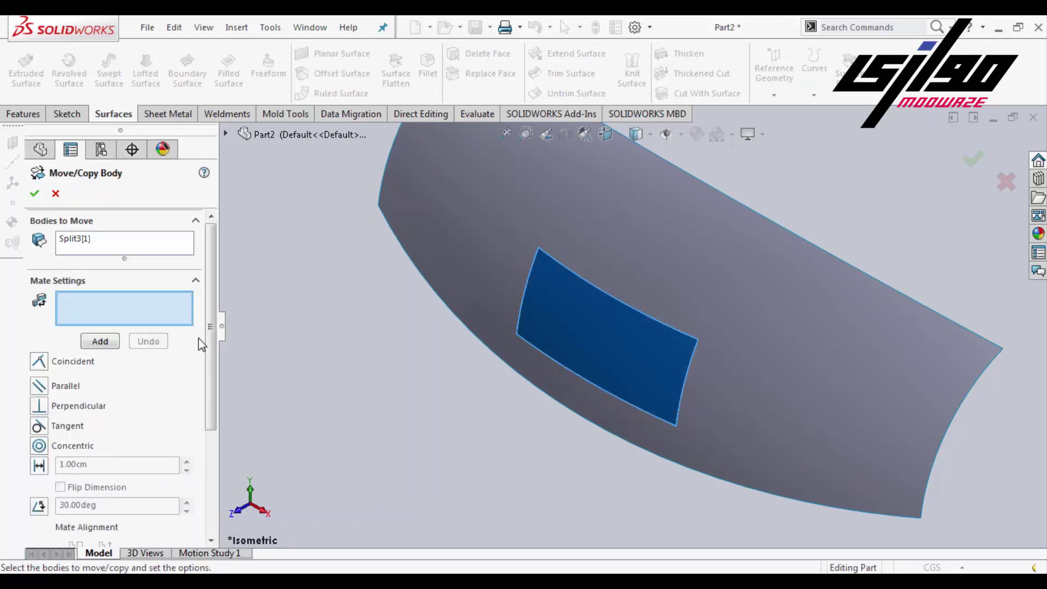
pyautogui.scroll(-3, 200, 343)
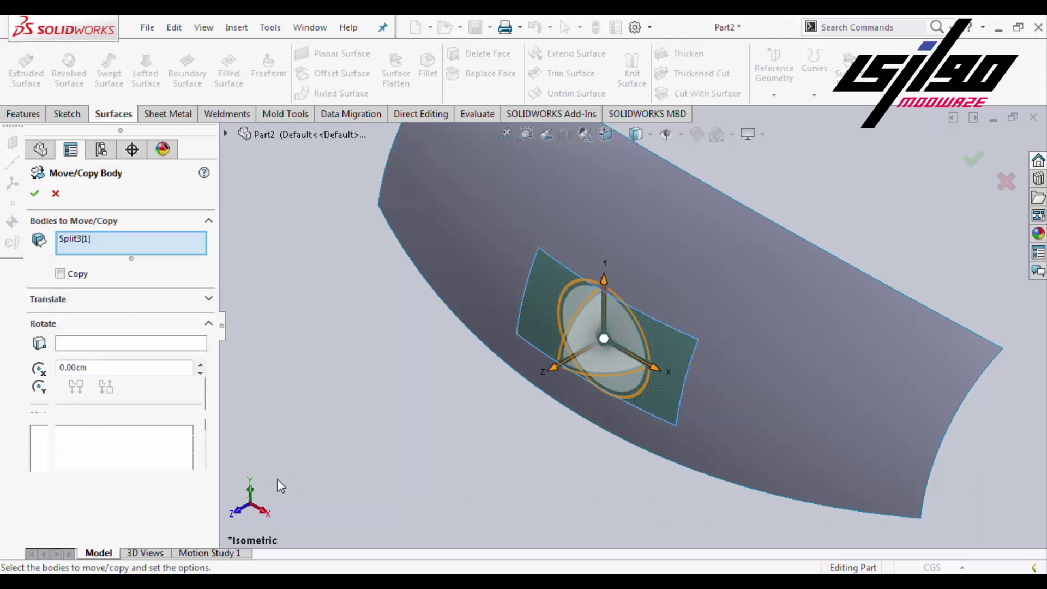
pyautogui.click(103, 429)
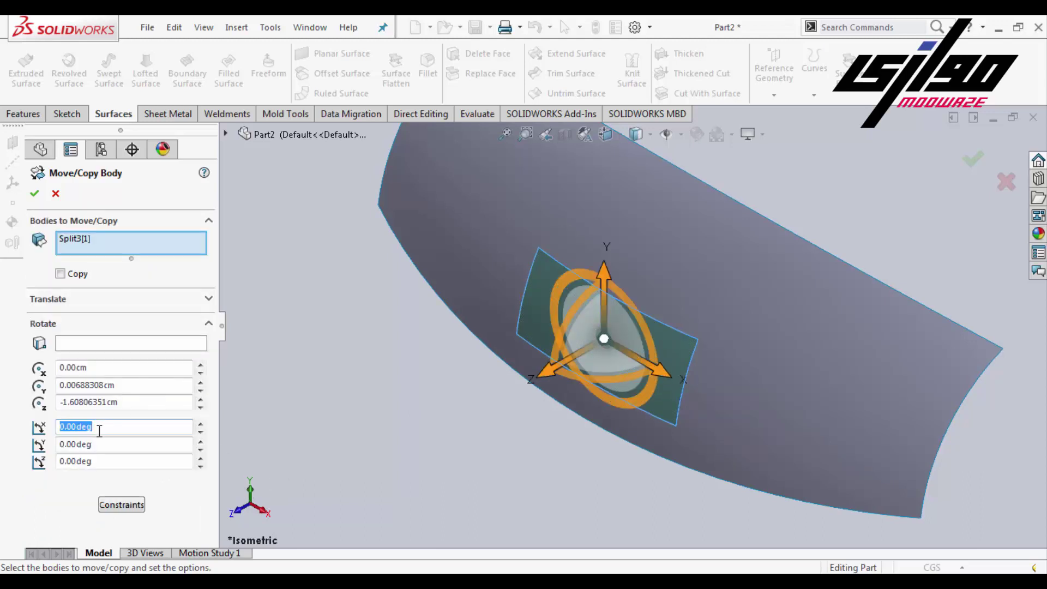
pyautogui.write('20')
pyautogui.press('Return')
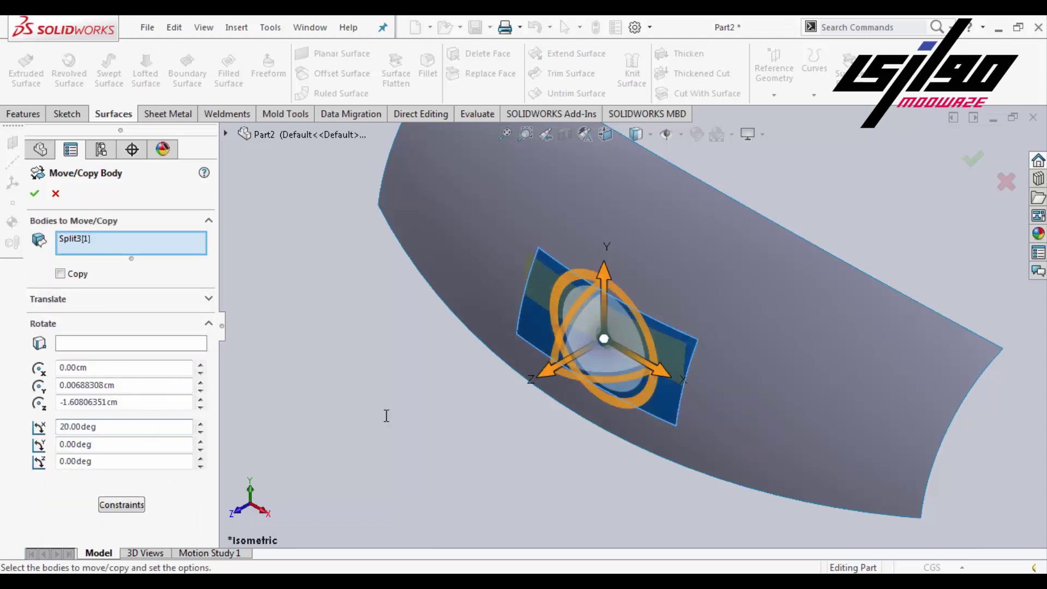
pyautogui.click(609, 138)
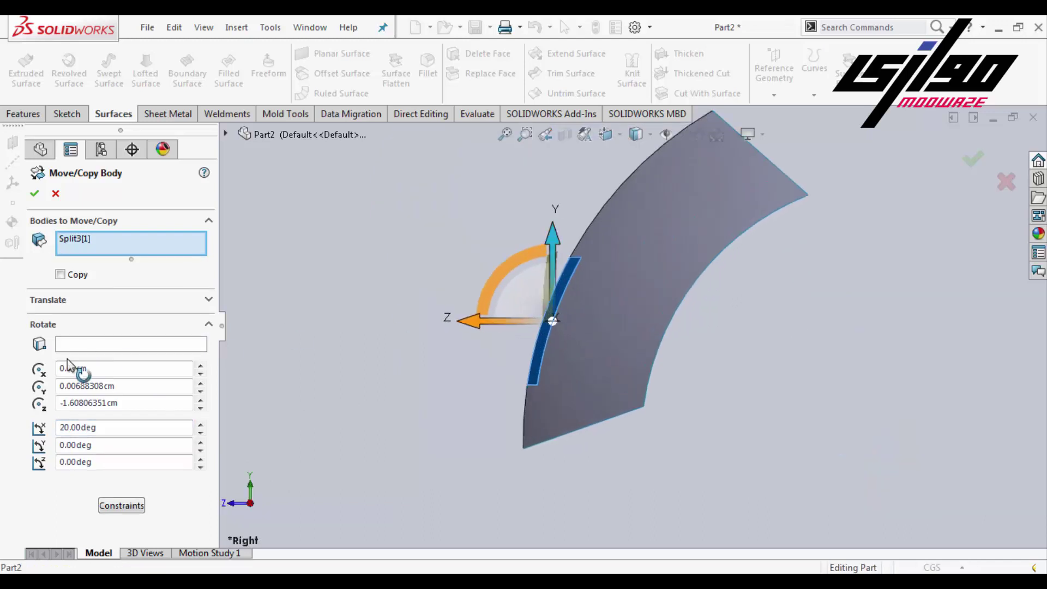
pyautogui.write('95')
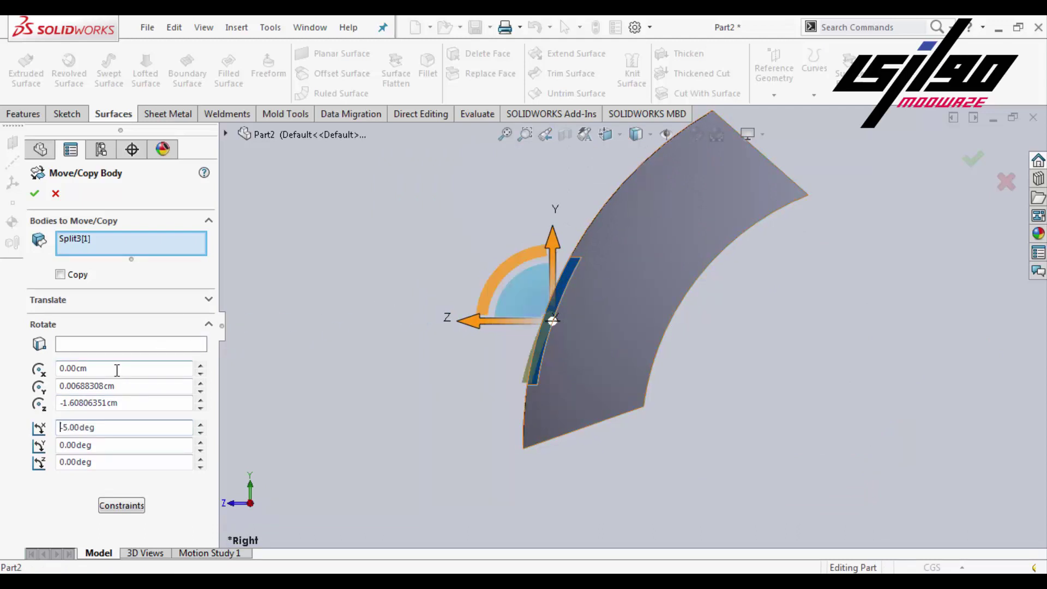
pyautogui.click(121, 505)
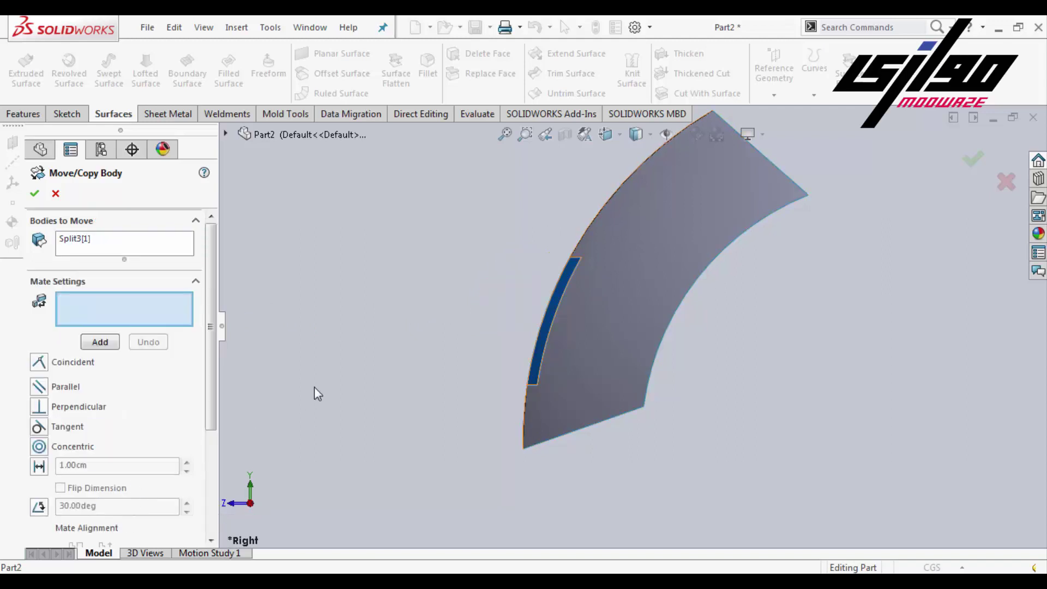
pyautogui.click(55, 194)
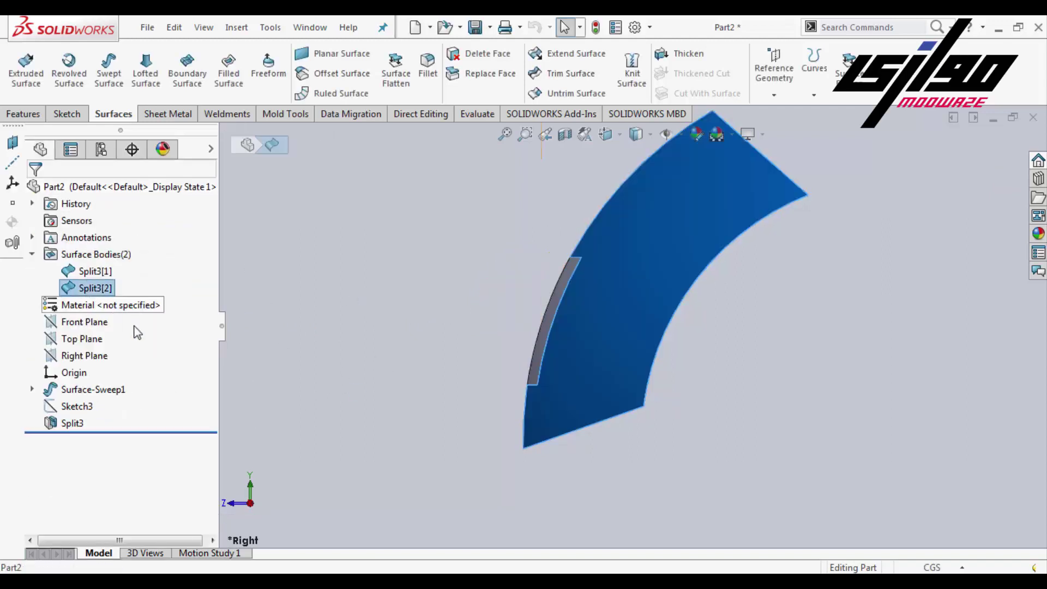
# Step: Rotate the rectangular patch Split3[1] -5° about X with Move/Copy Body
pyautogui.click(240, 28)
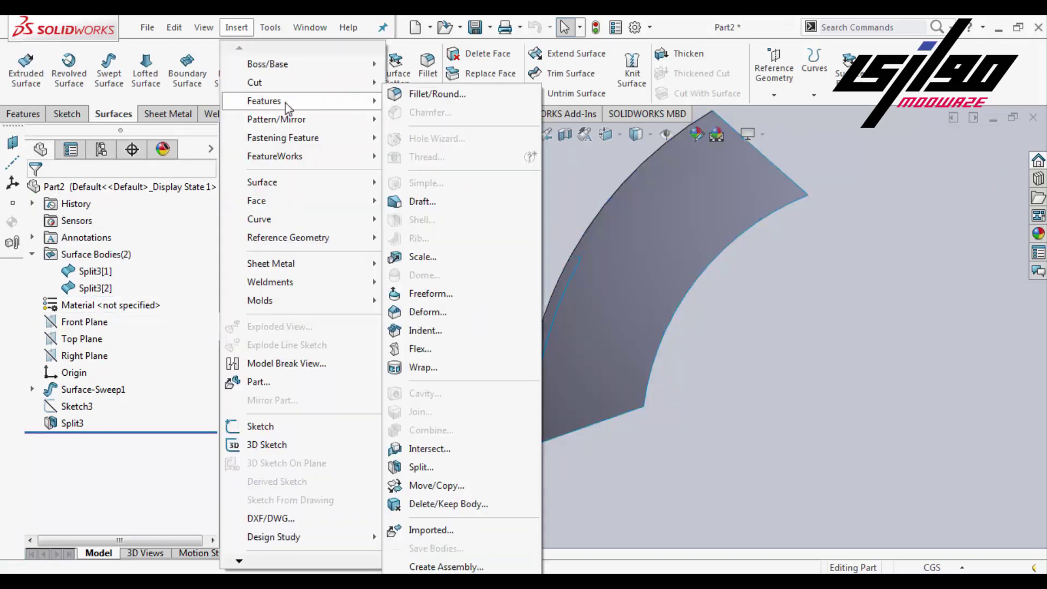
pyautogui.click(437, 485)
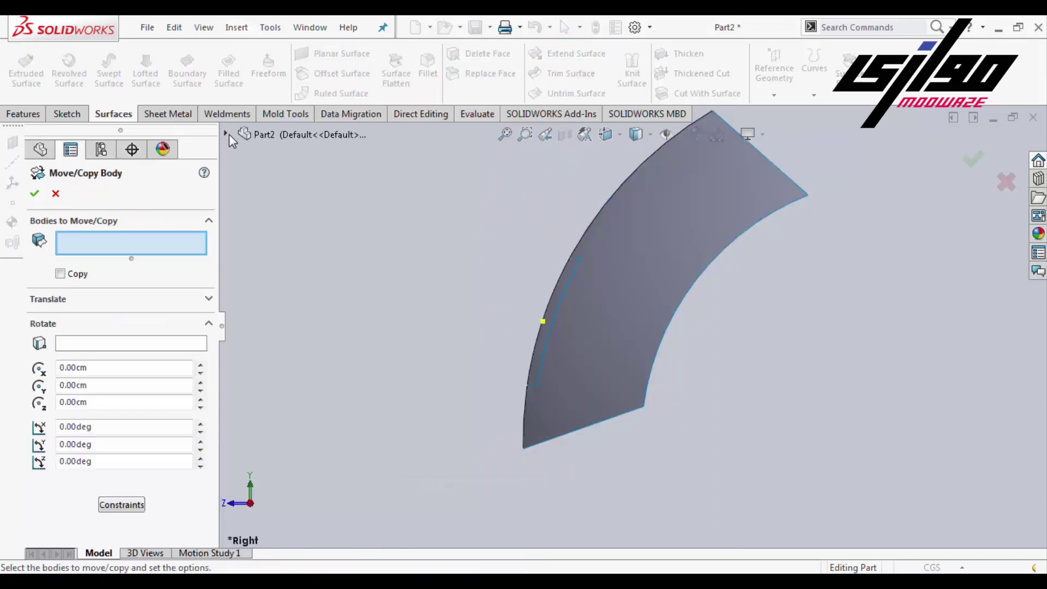
pyautogui.click(226, 134)
pyautogui.click(243, 201)
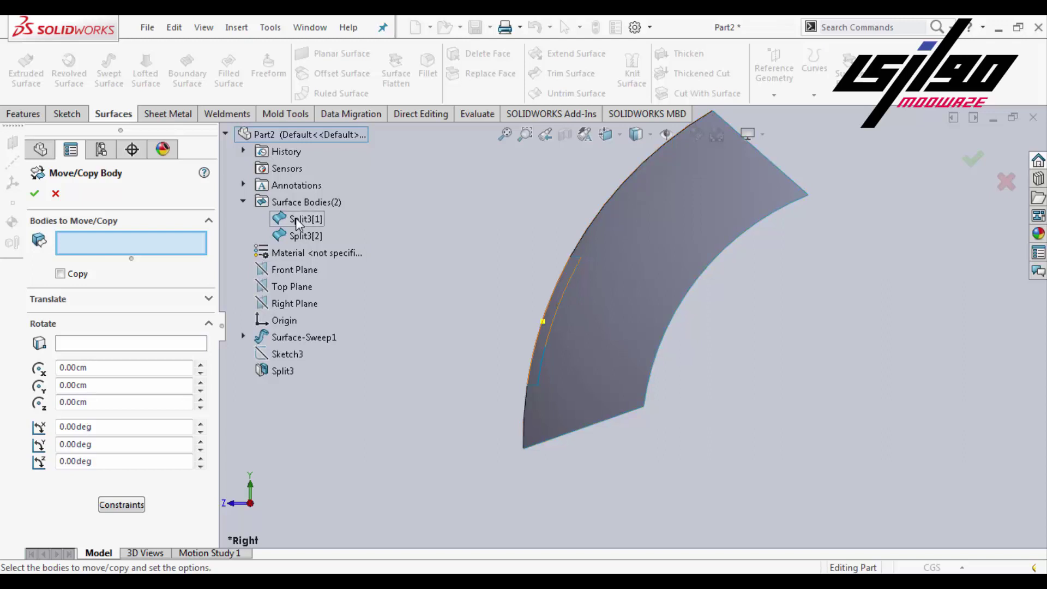
pyautogui.click(297, 220)
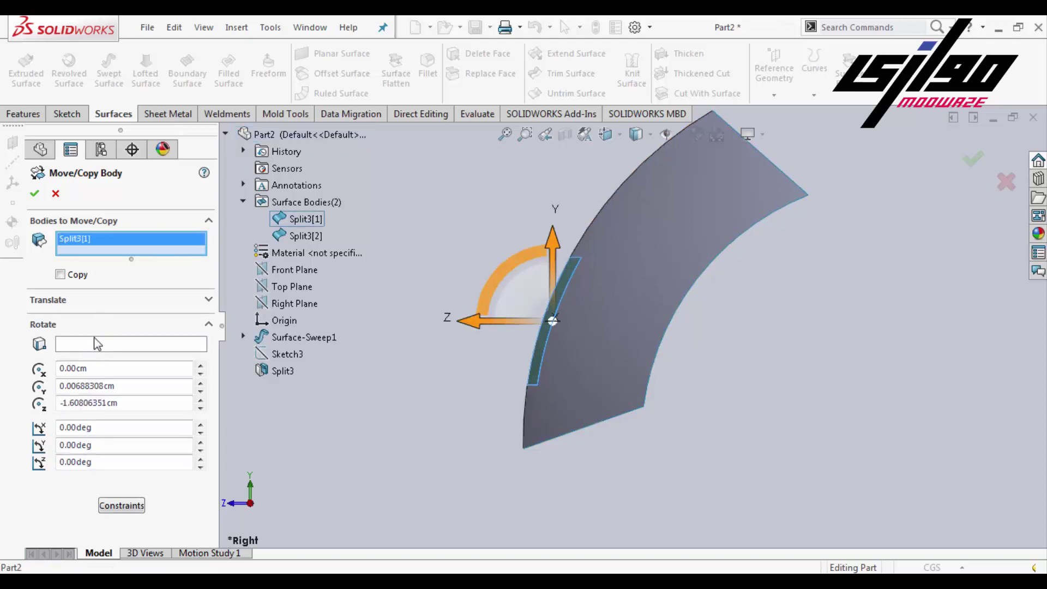
pyautogui.click(99, 431)
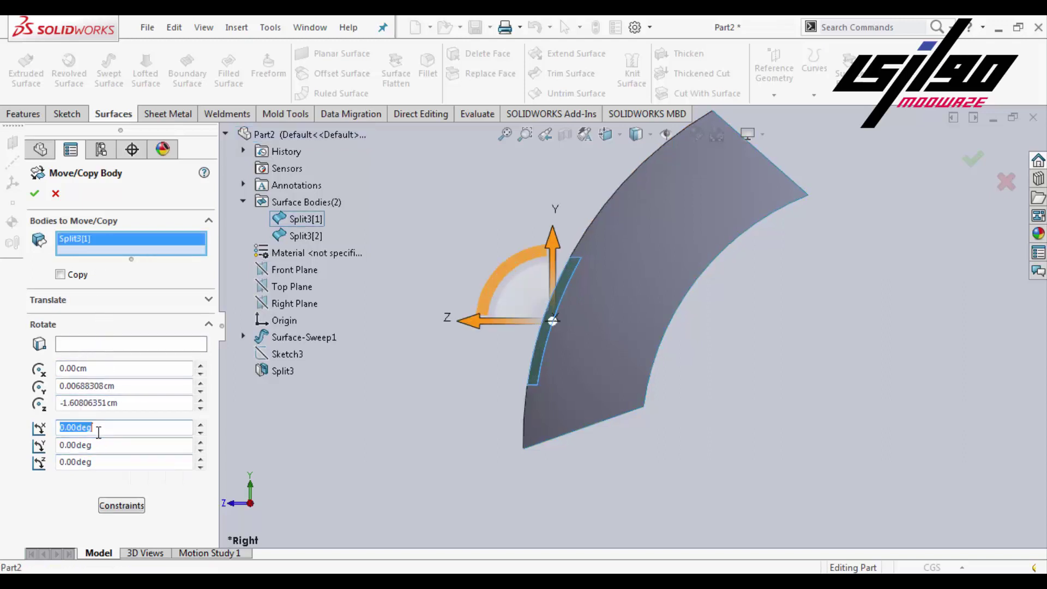
pyautogui.write('-5')
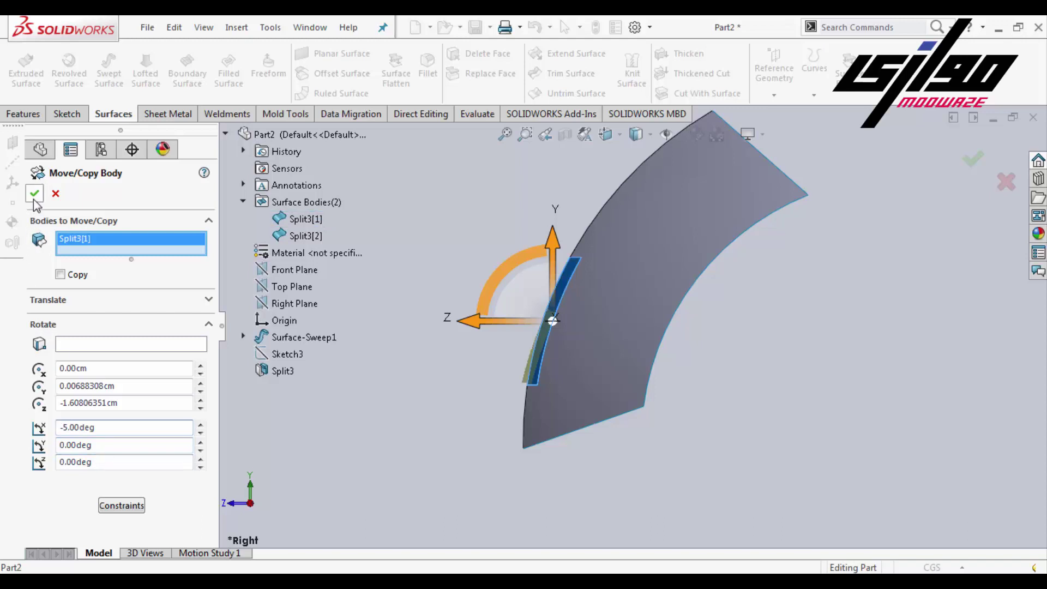
pyautogui.click(34, 196)
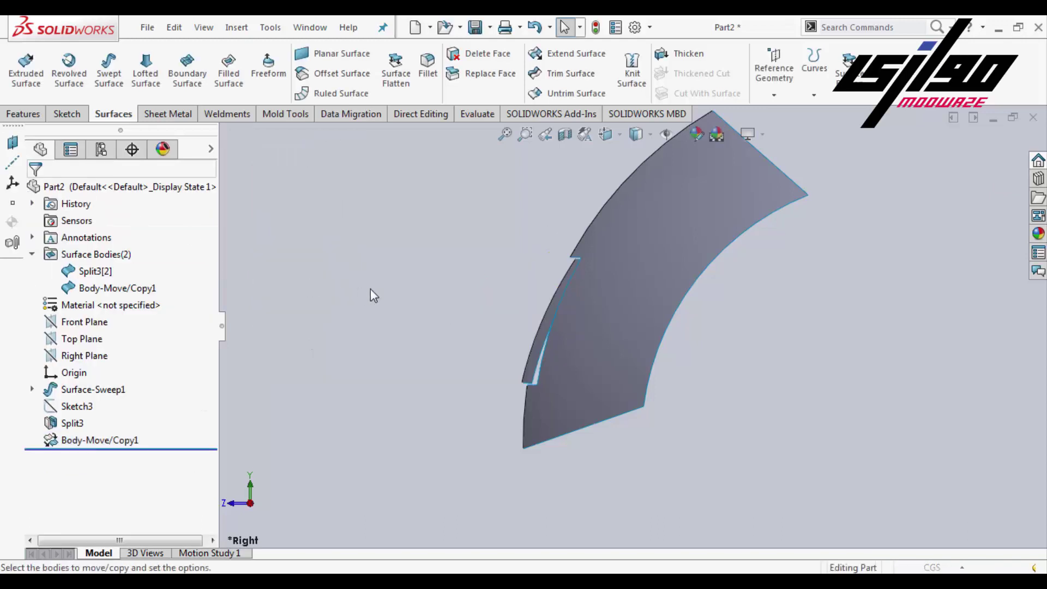
# Step: Translate the rotated patch -1 cm along Z so it sits recessed
pyautogui.press('Return')
pyautogui.click(539, 342)
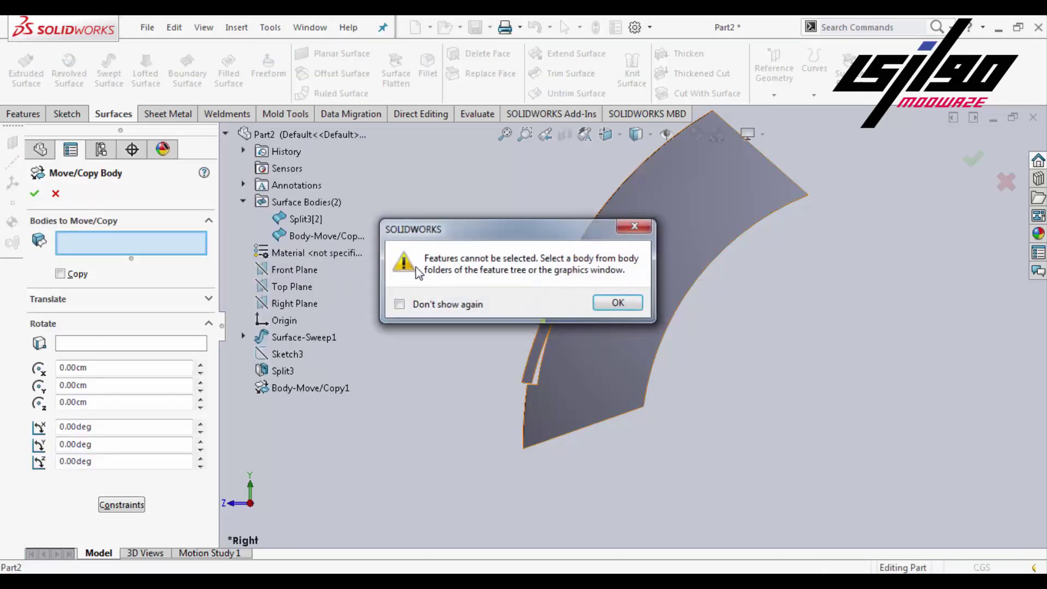
pyautogui.click(326, 239)
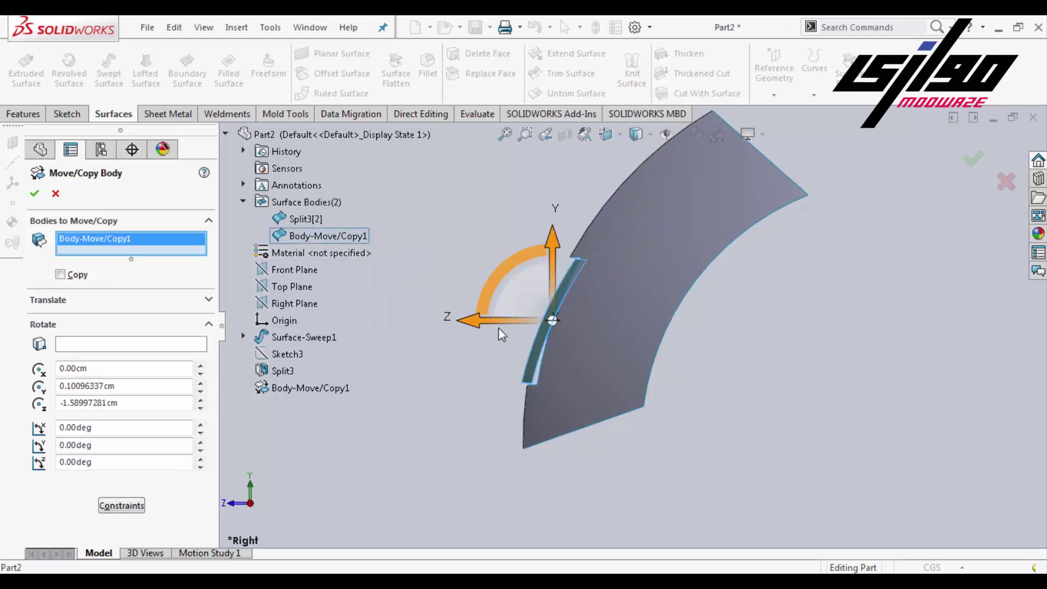
pyautogui.click(87, 300)
pyautogui.write('-2')
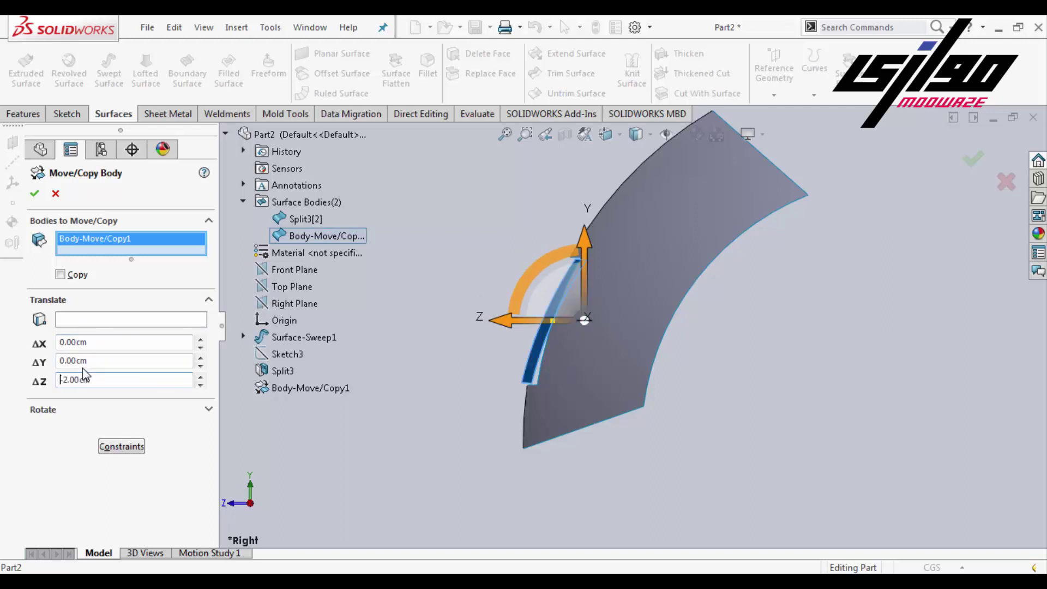
pyautogui.press('Return')
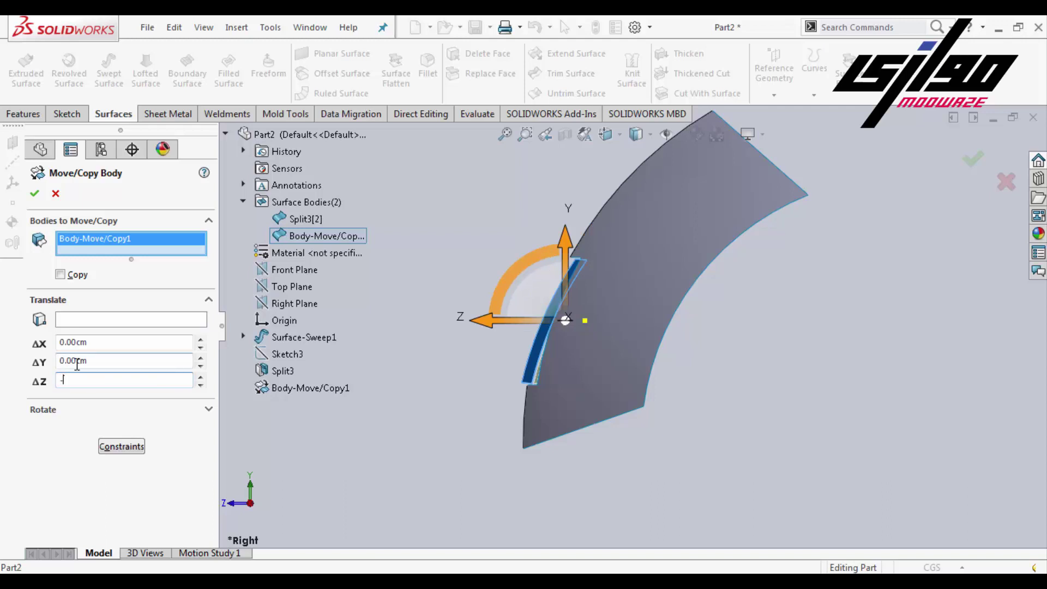
pyautogui.press('Return')
pyautogui.click(34, 193)
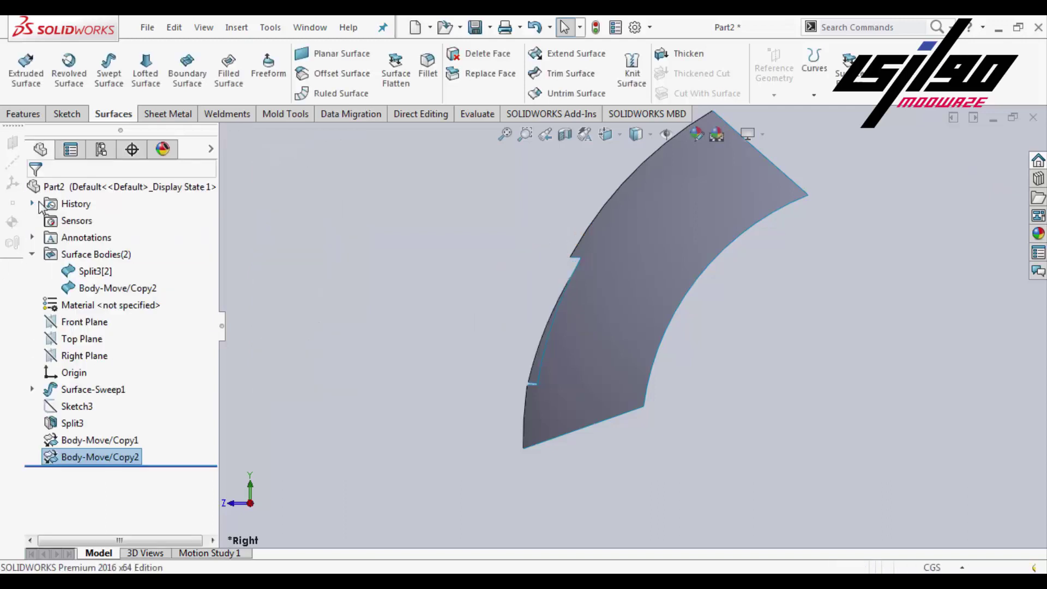
pyautogui.moveTo(420, 391); pyautogui.dragTo(658, 401, button='middle')
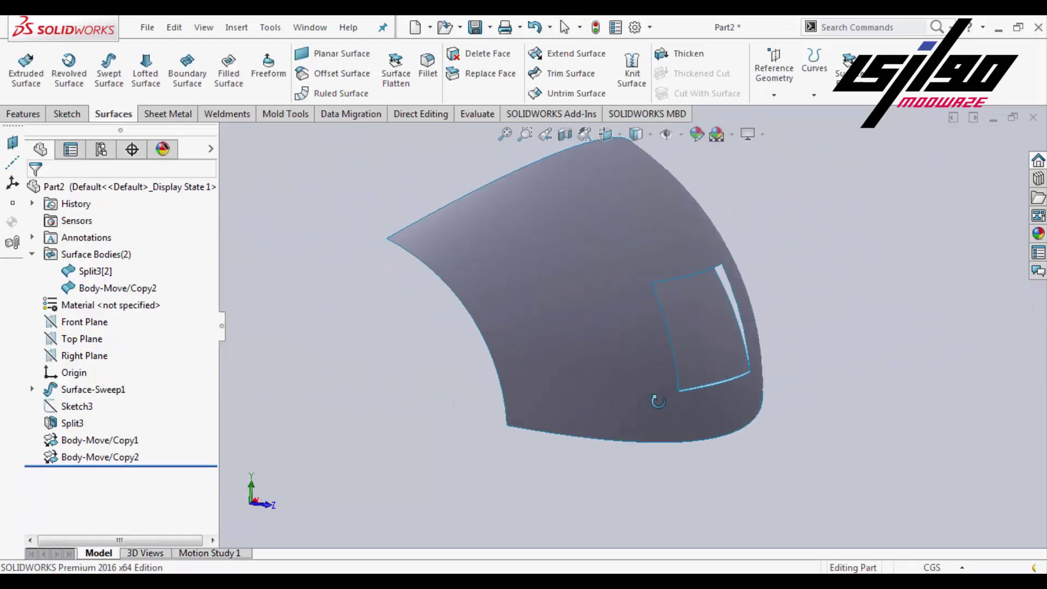
# Step: From the front view, open Sketch4 on the Front Plane and set Normal To
pyautogui.hotkey('ctrl', '1')
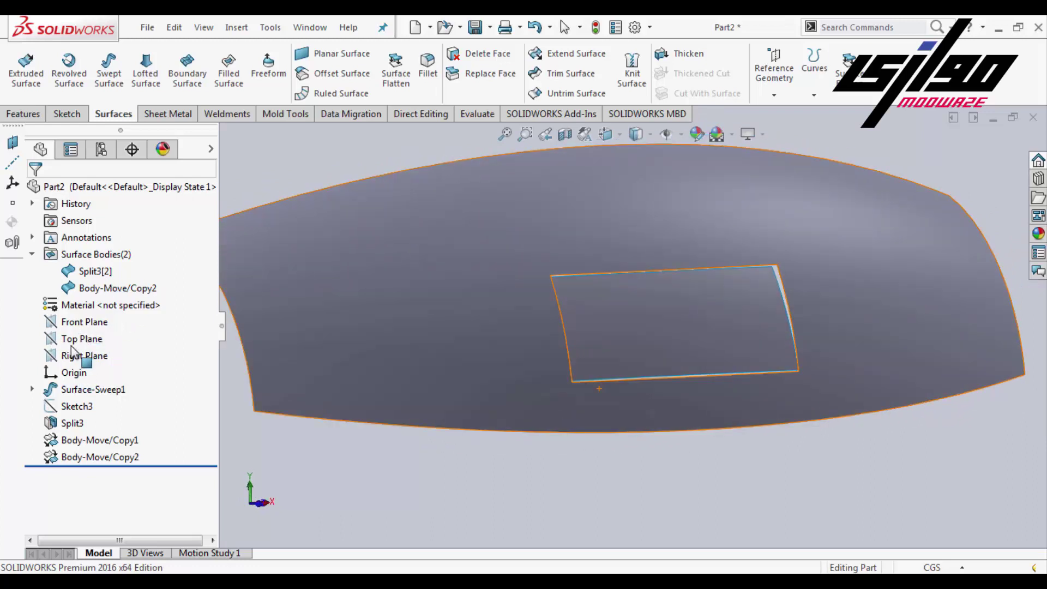
pyautogui.rightClick(86, 322)
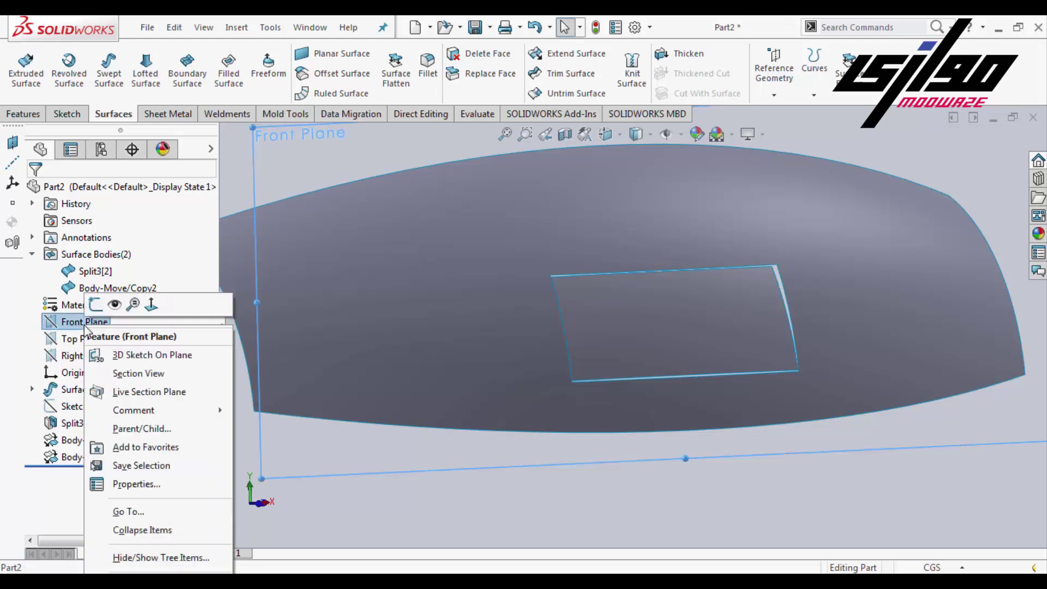
pyautogui.click(95, 304)
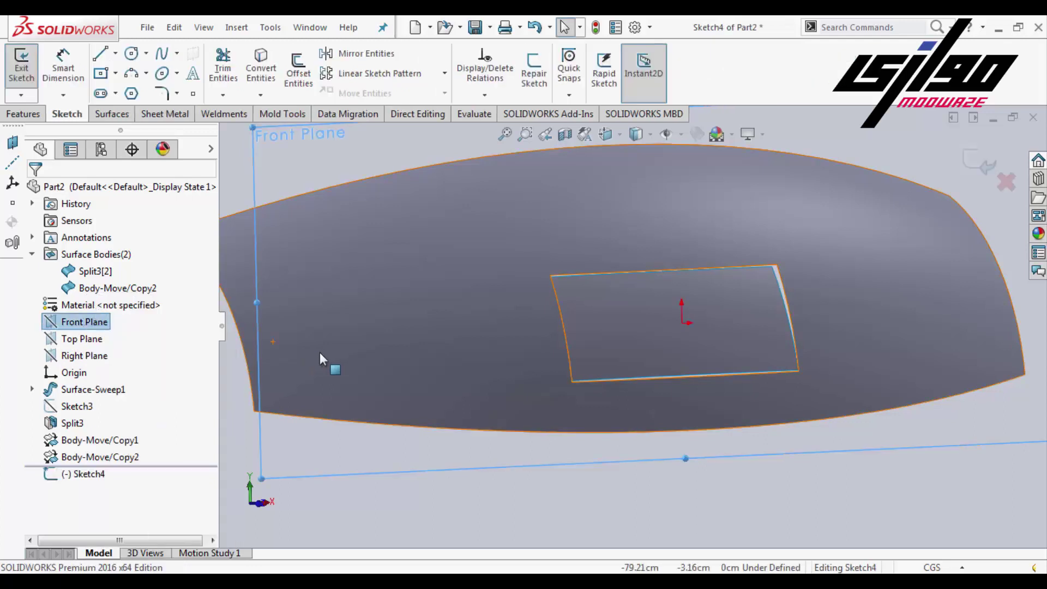
pyautogui.hotkey('ctrl', '8')
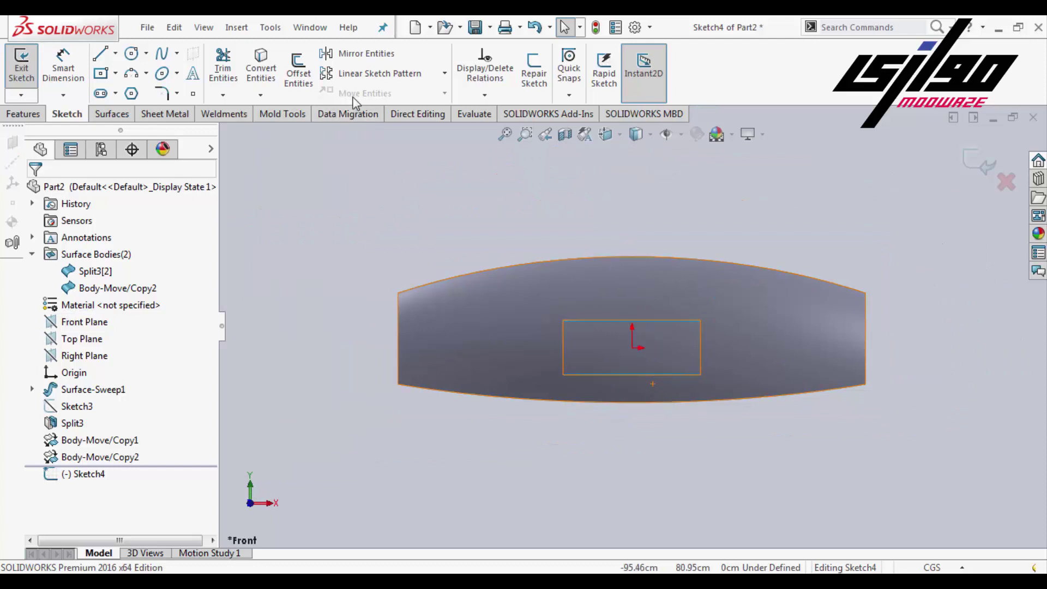
# Step: Offset the rectangular face's edges 2 cm inward, using Reverse
pyautogui.click(298, 70)
pyautogui.scroll(-3, 614, 334)
pyautogui.click(578, 356)
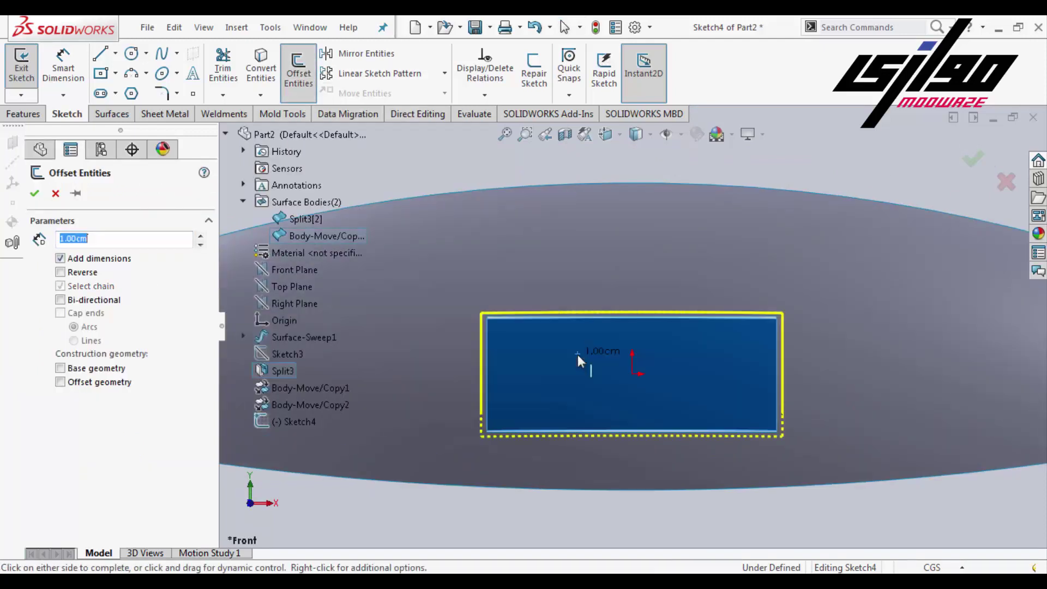
pyautogui.click(91, 272)
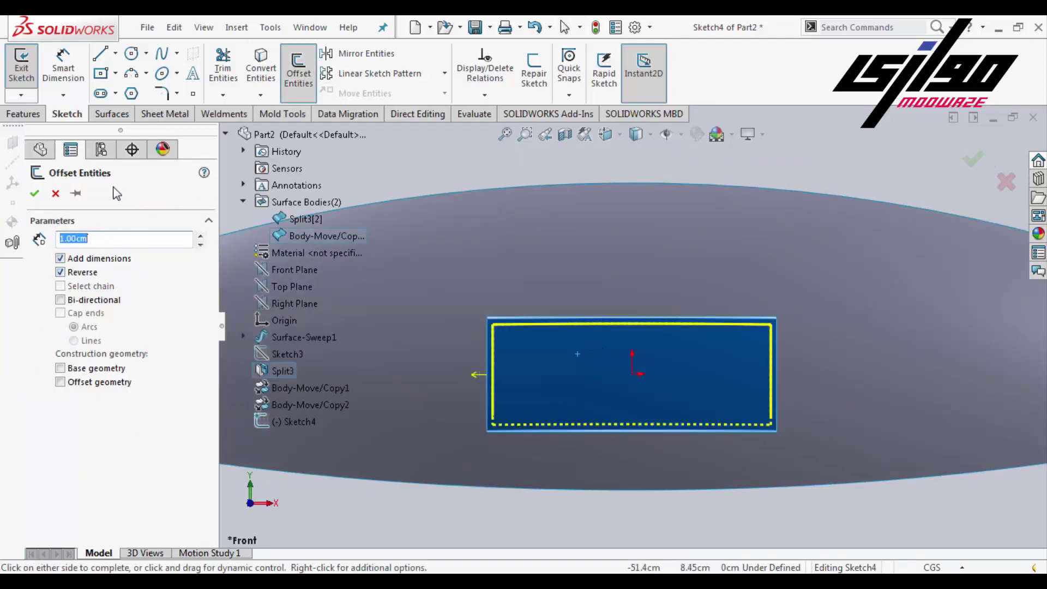
pyautogui.write('2')
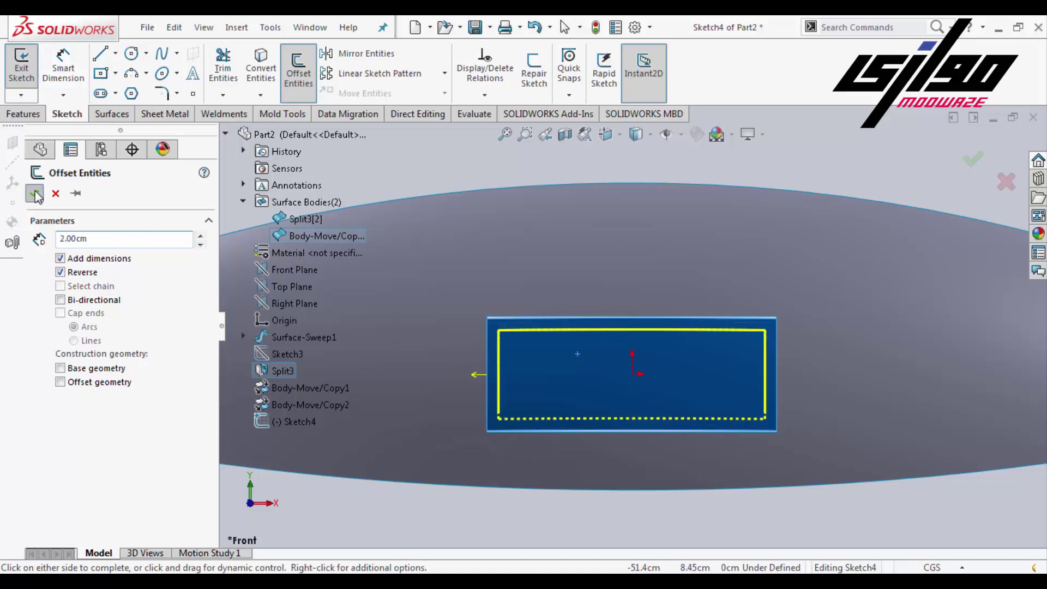
pyautogui.press('Return')
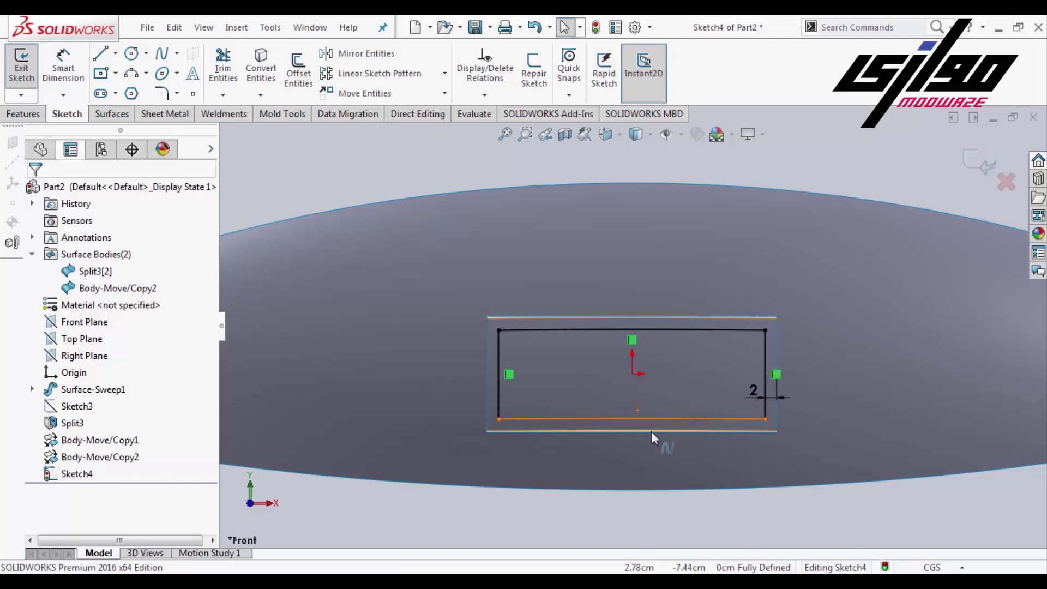
# Step: Nudge the bottom offset line slightly downward
pyautogui.click(654, 417)
pyautogui.moveTo(655, 417); pyautogui.dragTo(652, 413)
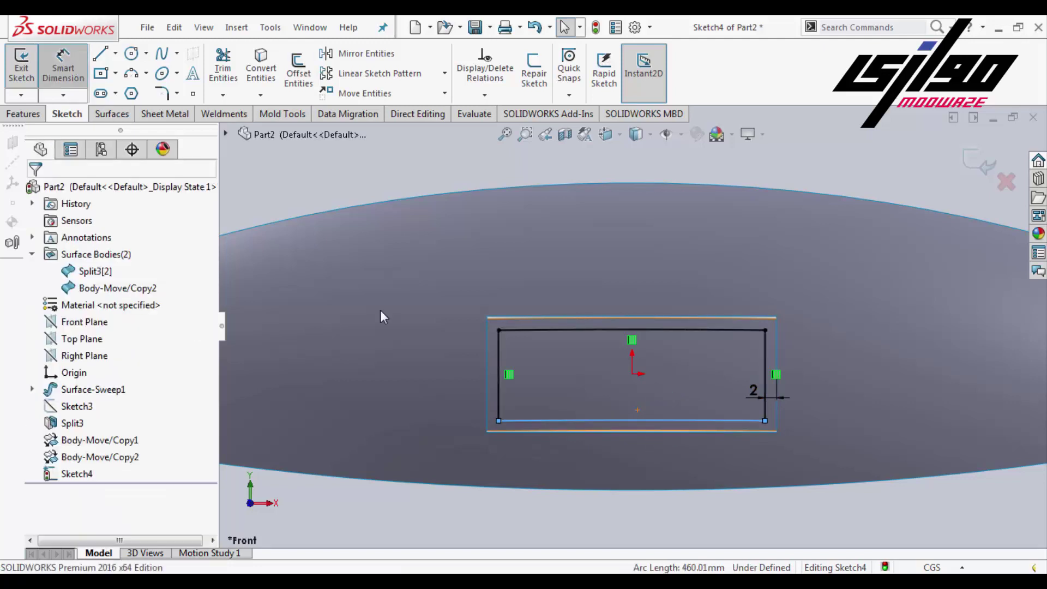
pyautogui.scroll(4, 559, 447)
pyautogui.moveTo(605, 415); pyautogui.dragTo(608, 388, button='right')
pyautogui.scroll(3, 491, 354)
# Step: Dimension the bottom edge at the bottom-left corner and exit Sketch4
pyautogui.click(442, 338)
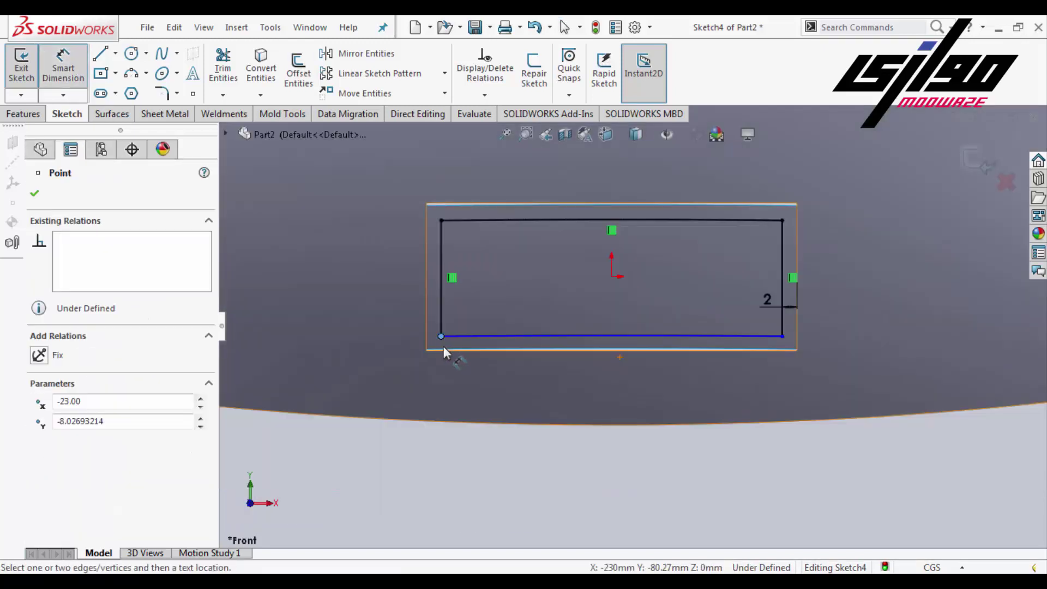
pyautogui.click(444, 368)
pyautogui.press('Return')
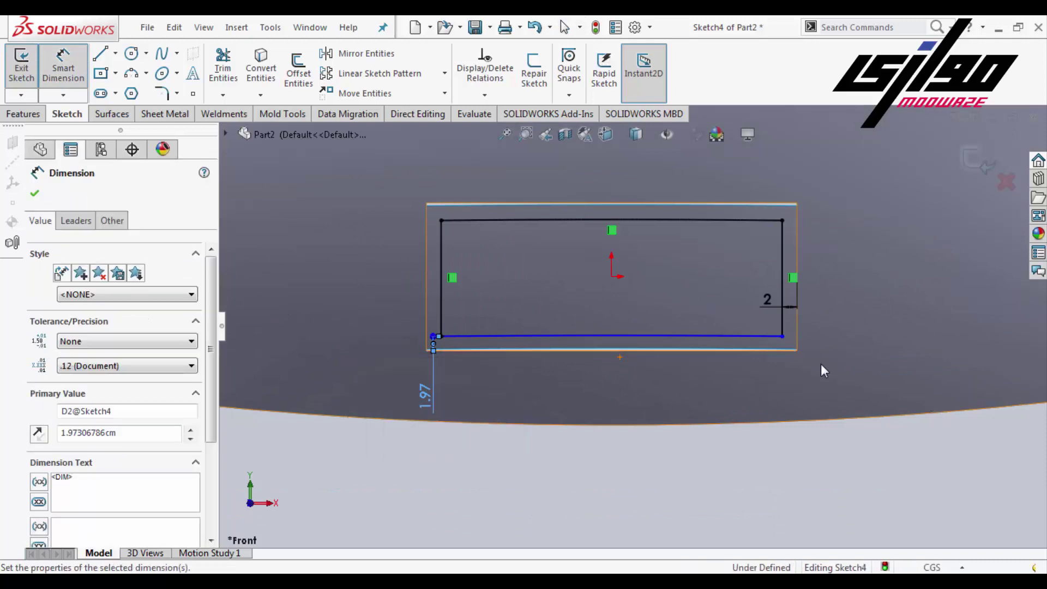
pyautogui.click(952, 238)
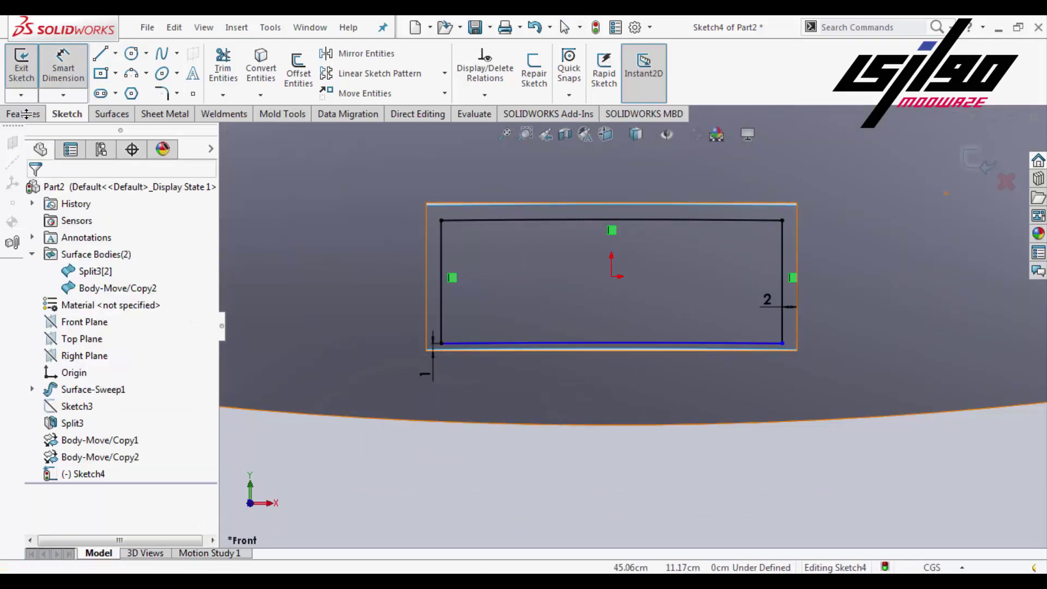
pyautogui.click(24, 113)
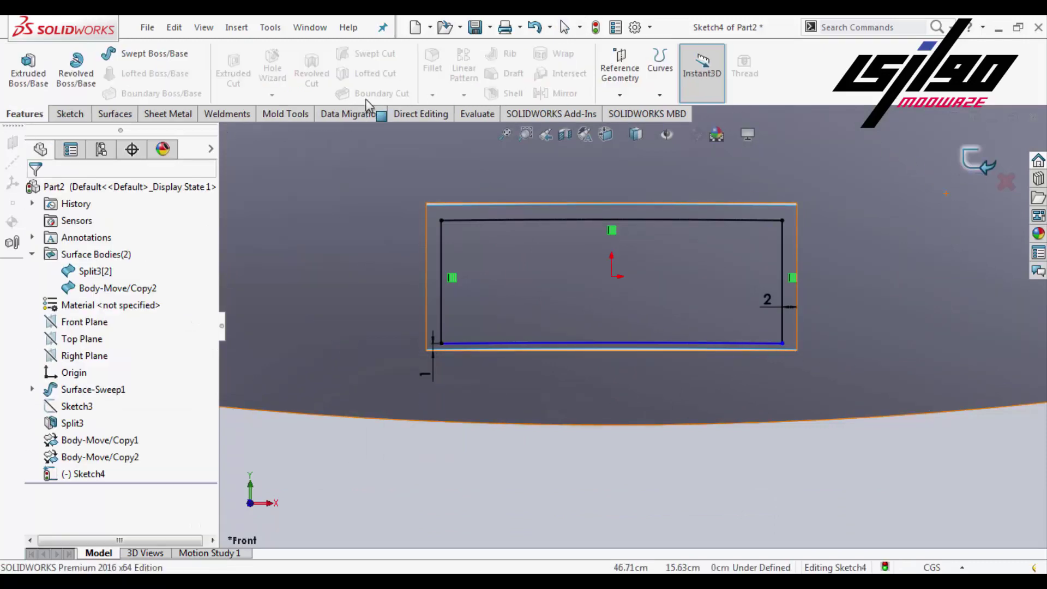
pyautogui.hotkey('ctrl', 'b')
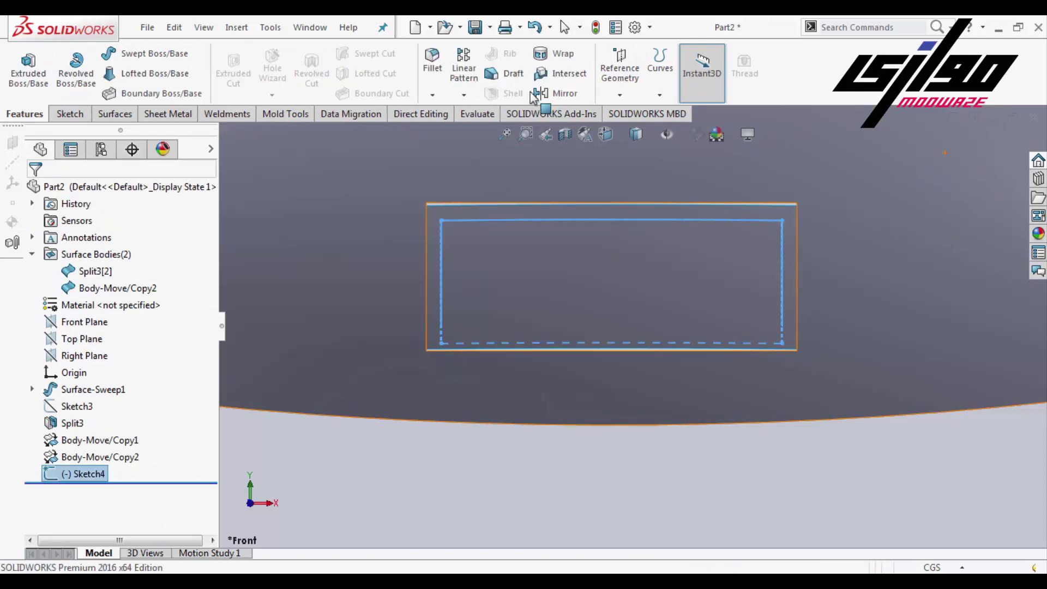
# Step: Standard-trim the rectangular face with Sketch4, keeping the inner rectangle as Surface-Trim1
pyautogui.press('Escape')
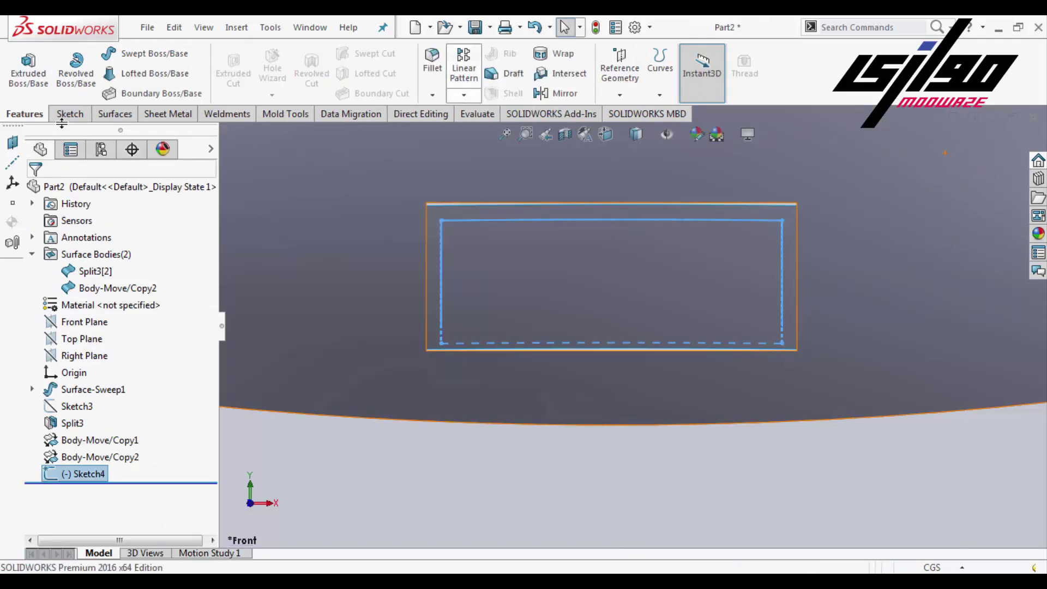
pyautogui.click(65, 114)
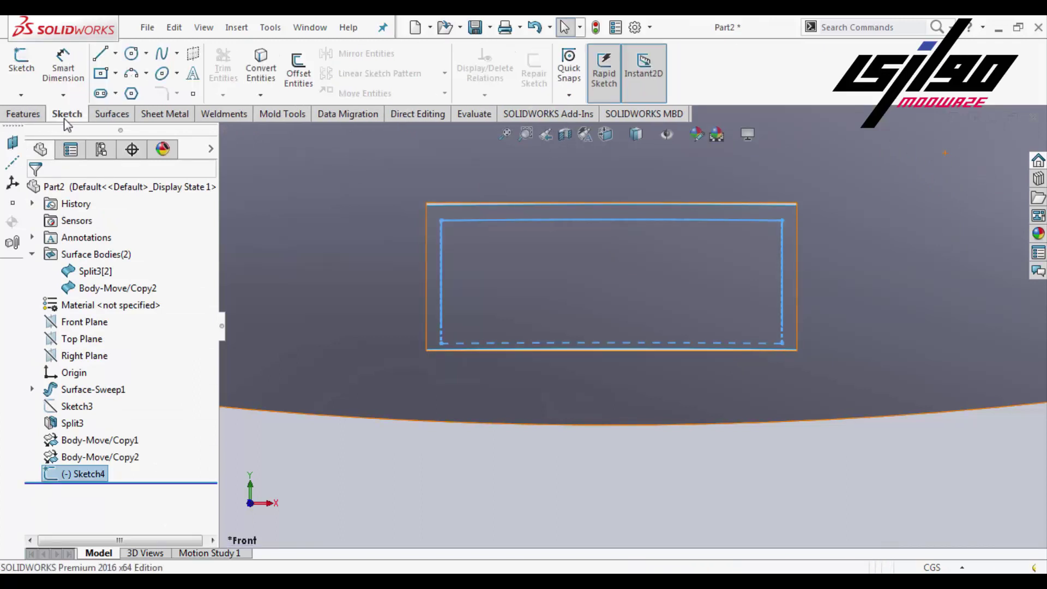
pyautogui.click(104, 116)
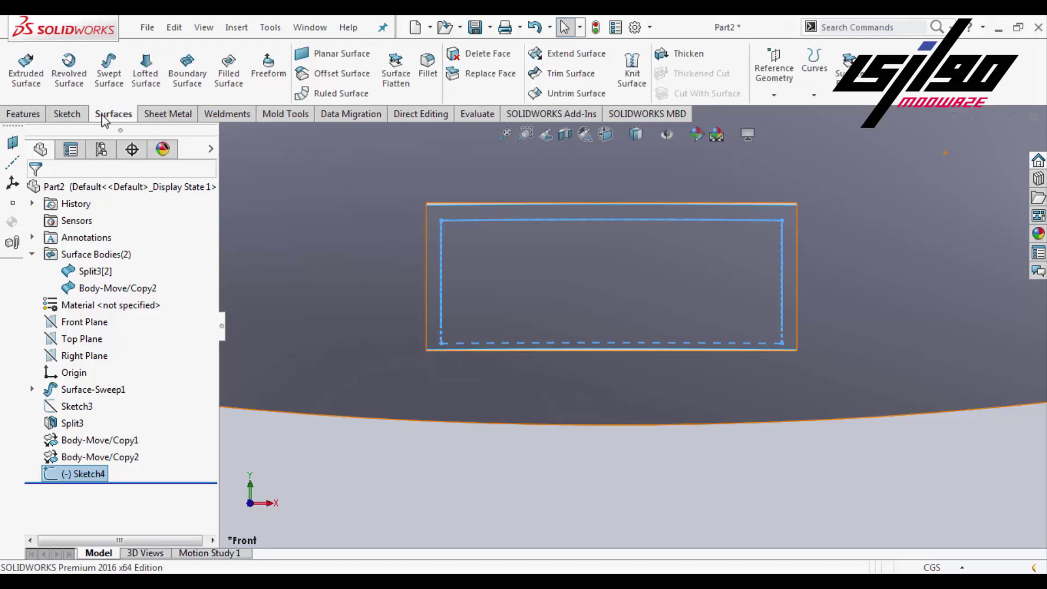
pyautogui.click(556, 85)
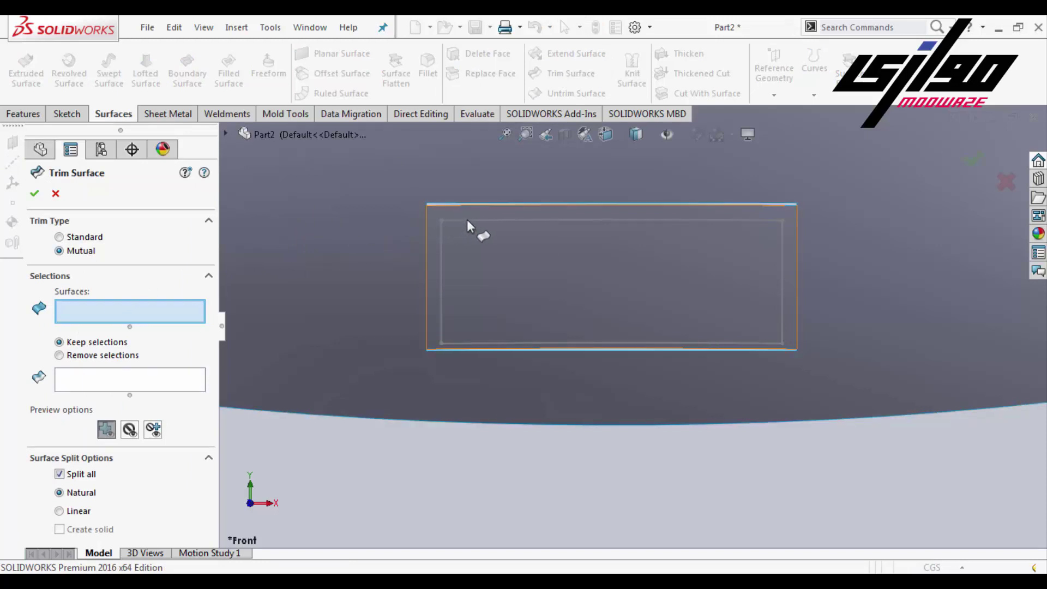
pyautogui.click(85, 238)
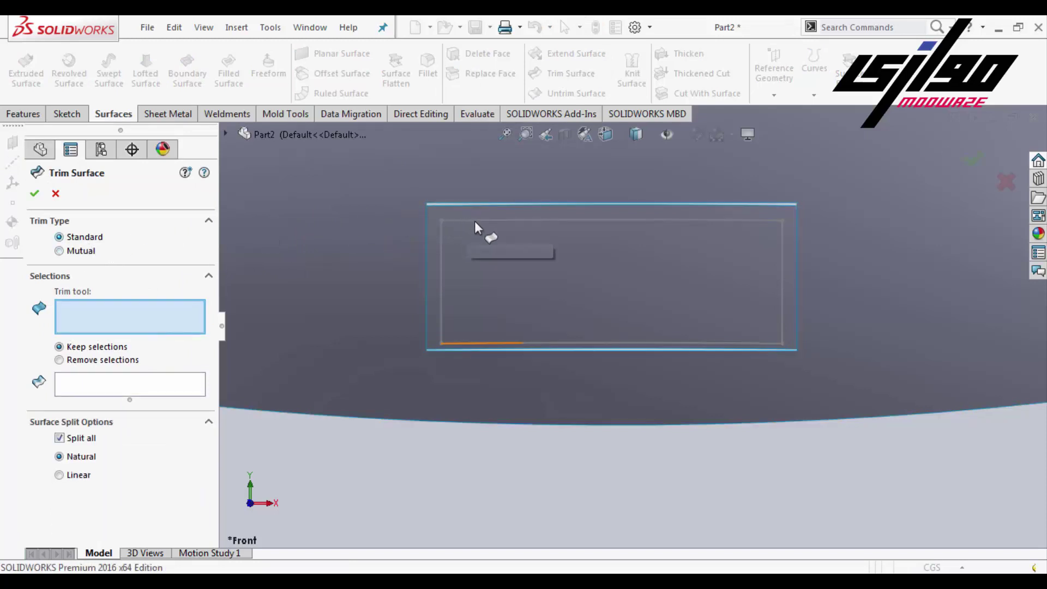
pyautogui.click(475, 221)
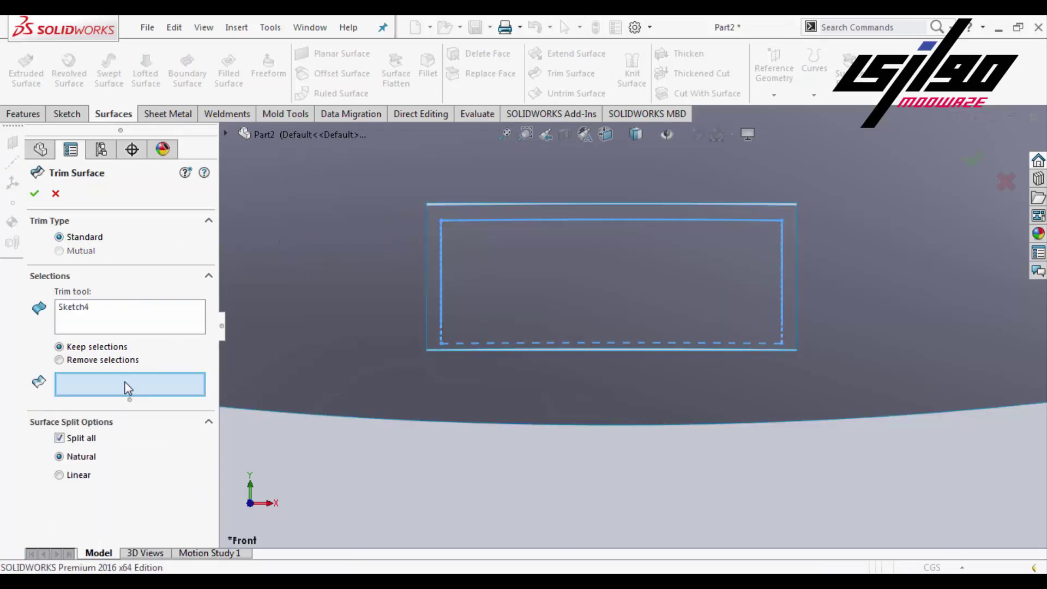
pyautogui.click(497, 266)
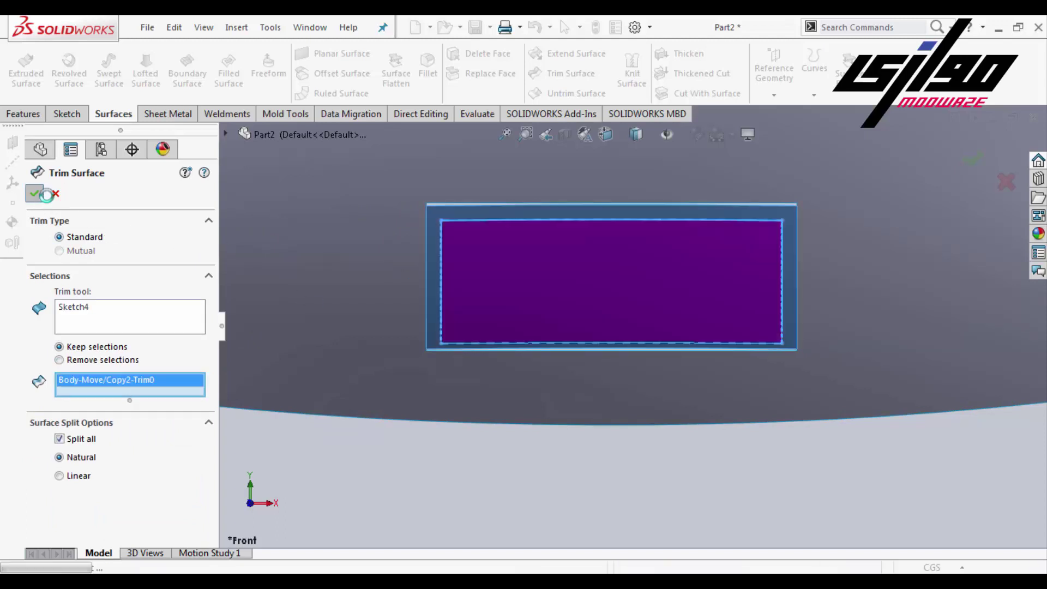
pyautogui.click(35, 193)
pyautogui.scroll(4, 636, 237)
pyautogui.scroll(4, 640, 273)
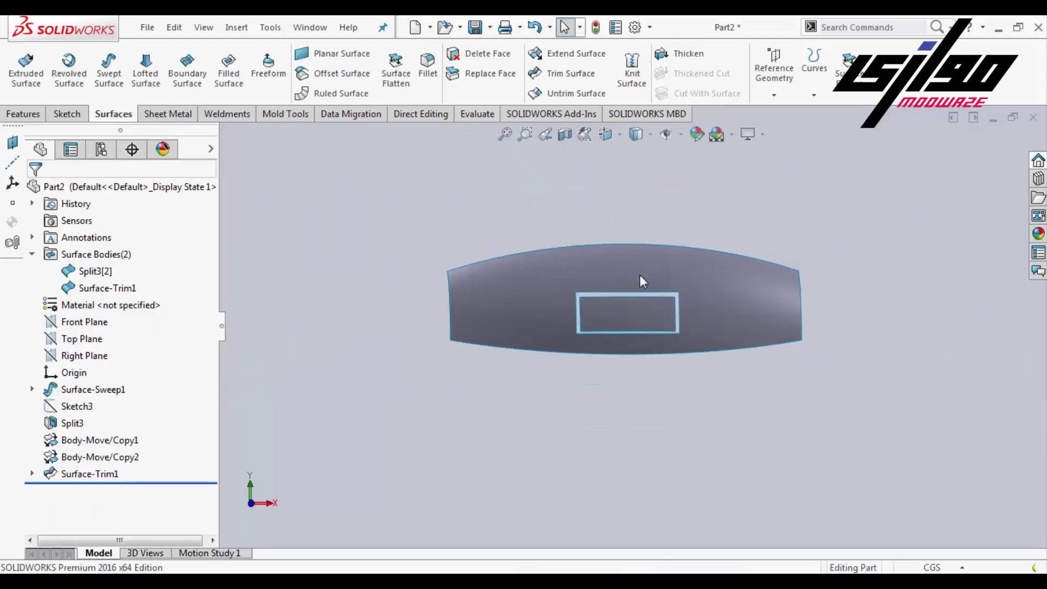
pyautogui.scroll(2, 671, 292)
pyautogui.hotkey('ctrl', '7')
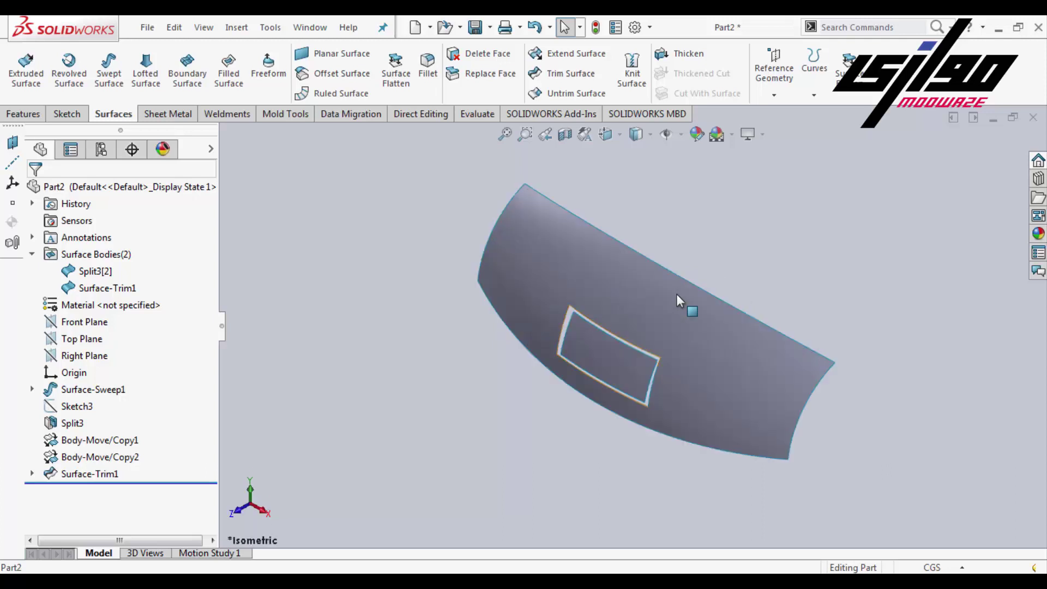
pyautogui.scroll(-3, 567, 376)
pyautogui.scroll(-3, 562, 367)
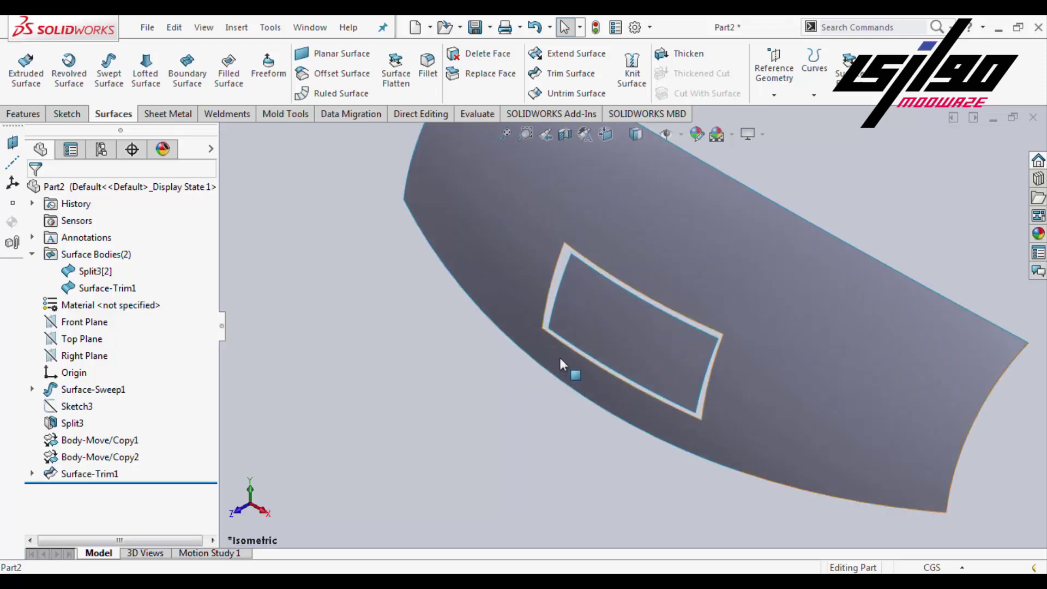
pyautogui.scroll(-2, 518, 365)
pyautogui.scroll(3, 467, 331)
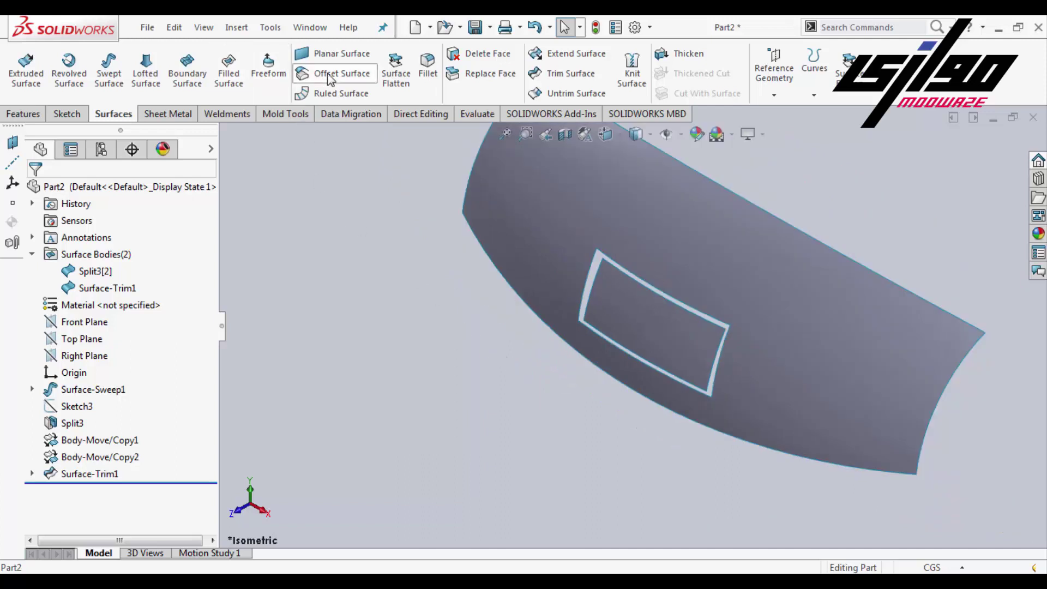
# Step: Group the opening's four edges as the loft's first closed-loop profile
pyautogui.click(145, 71)
pyautogui.scroll(-2, 656, 295)
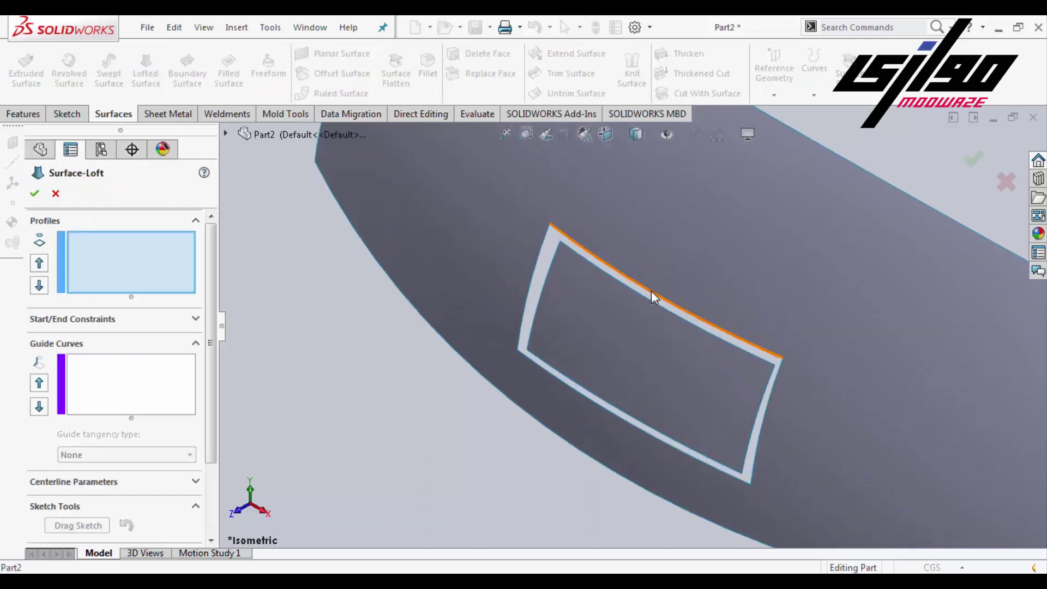
pyautogui.click(654, 294)
pyautogui.press('Escape')
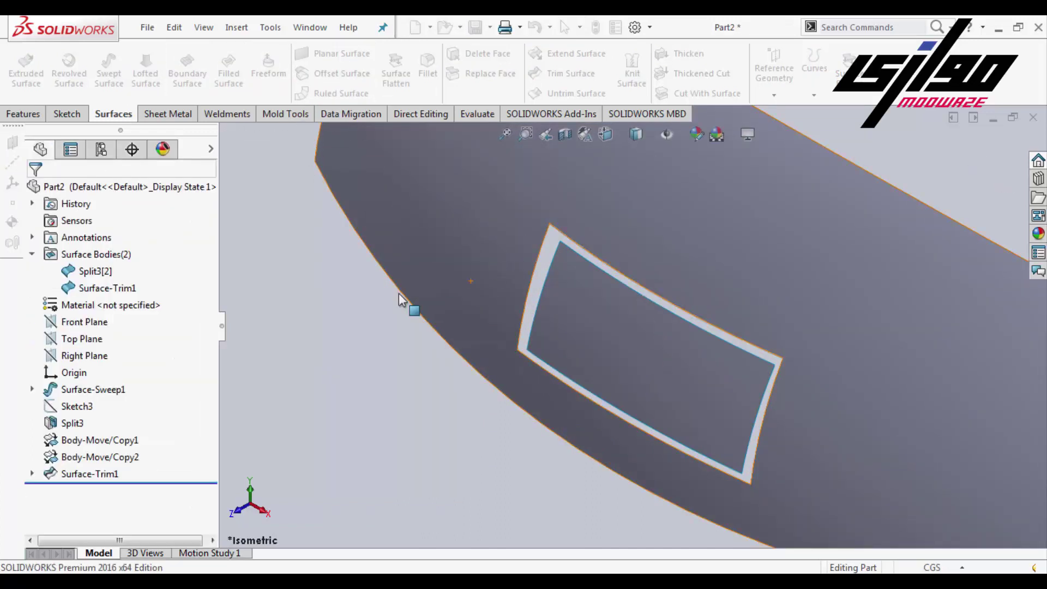
pyautogui.click(144, 76)
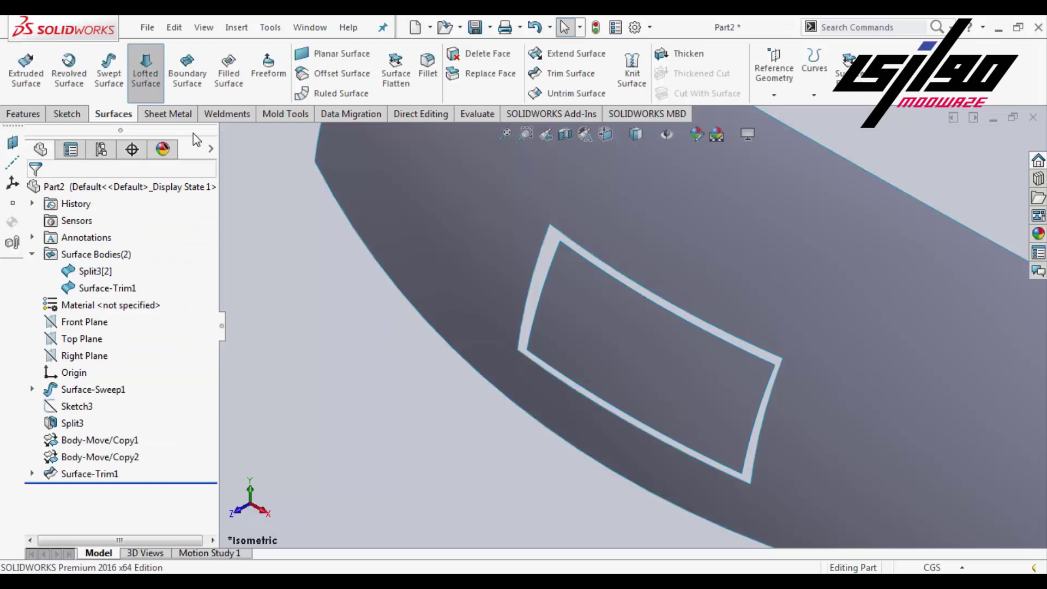
pyautogui.rightClick(341, 325)
pyautogui.click(406, 288)
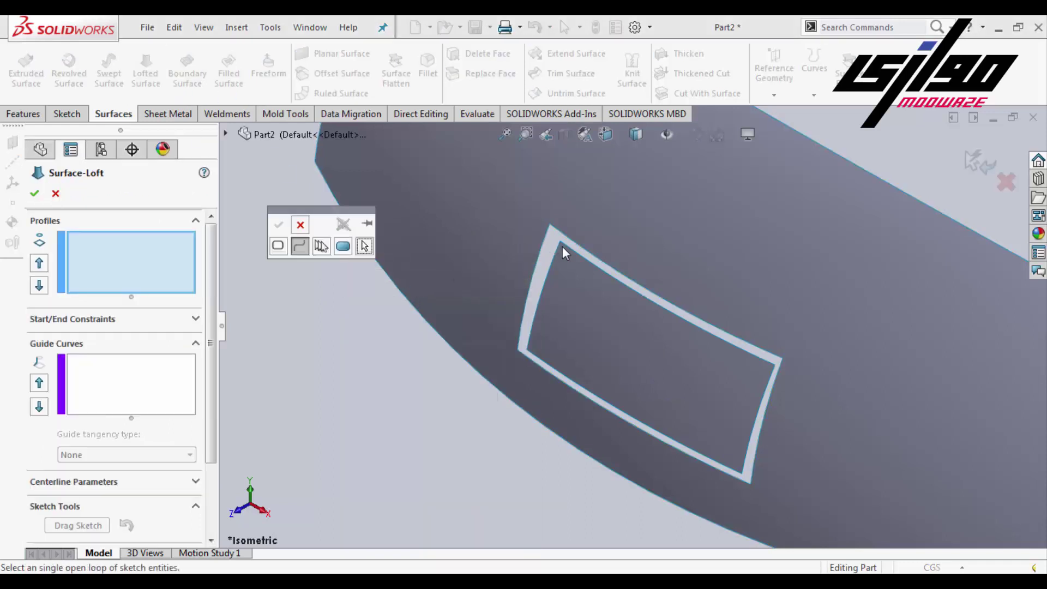
pyautogui.click(321, 246)
pyautogui.click(590, 254)
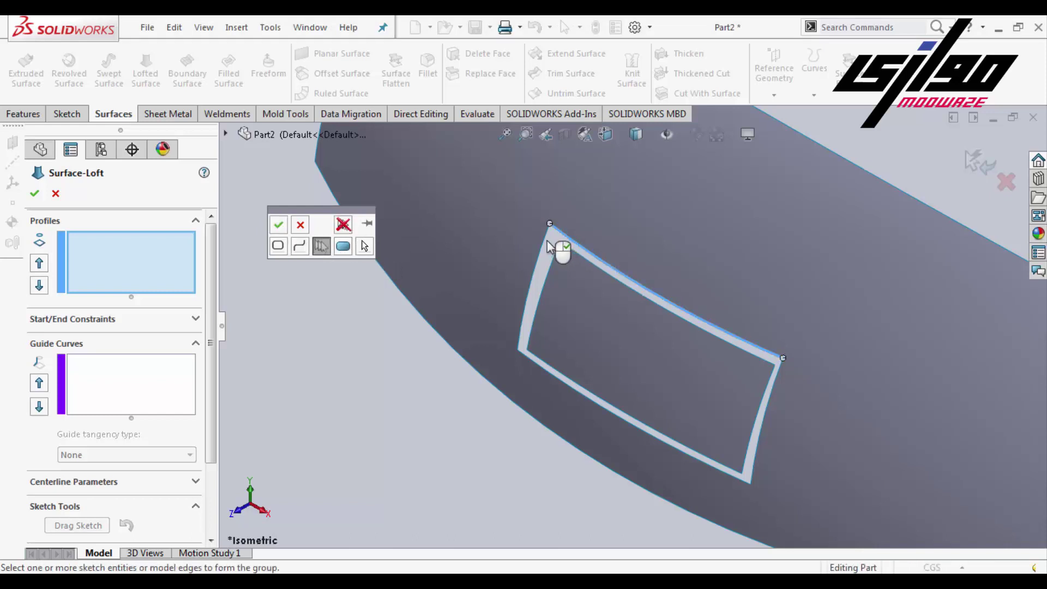
pyautogui.click(526, 305)
pyautogui.click(627, 412)
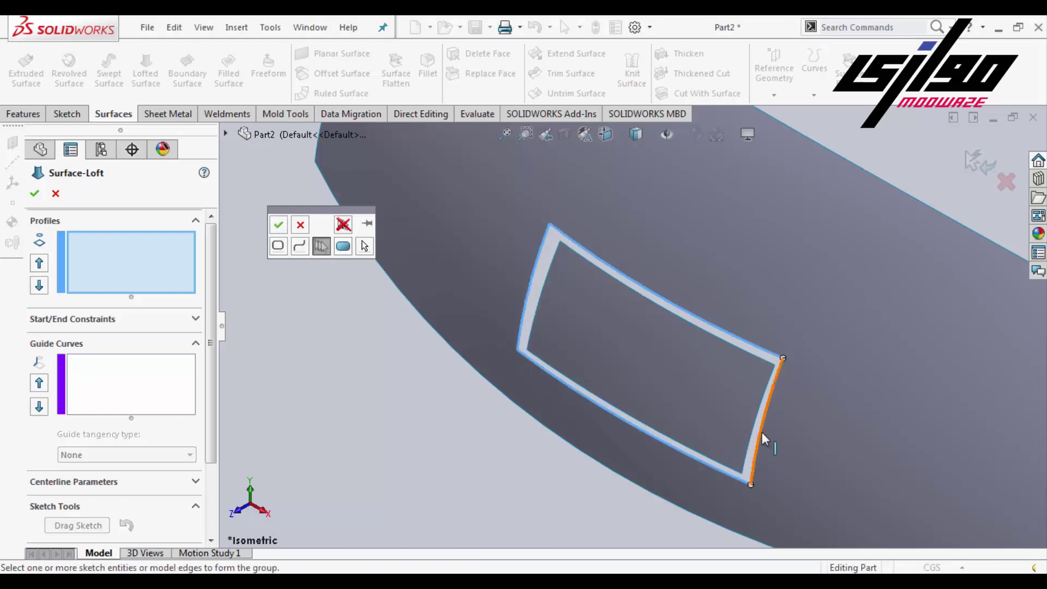
pyautogui.click(758, 439)
pyautogui.click(279, 225)
# Step: Add the inner loop edges as Closed Group<2> and create Surface-Loft1
pyautogui.rightClick(326, 237)
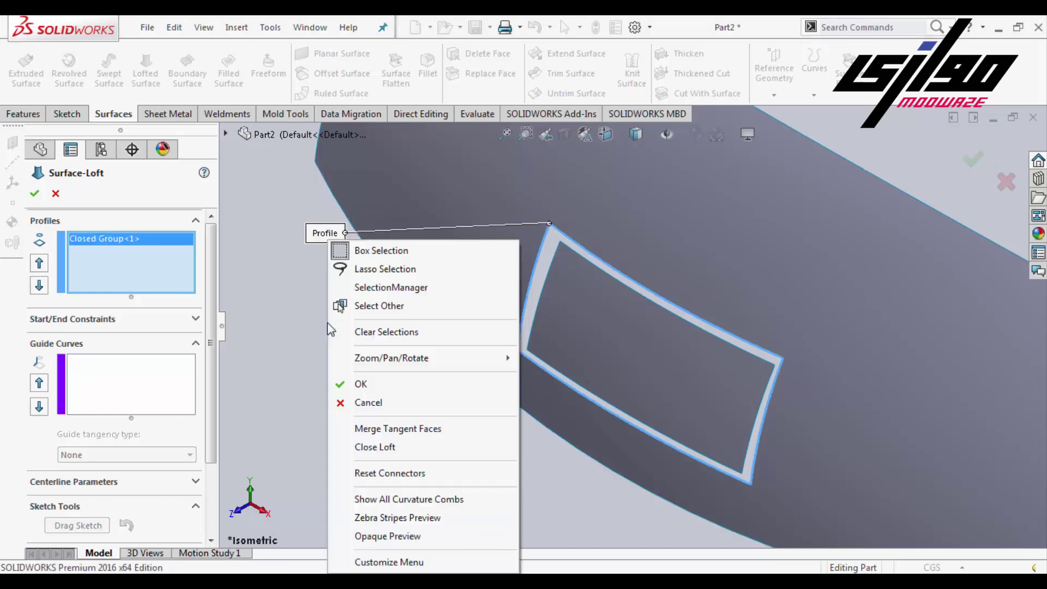
pyautogui.click(344, 285)
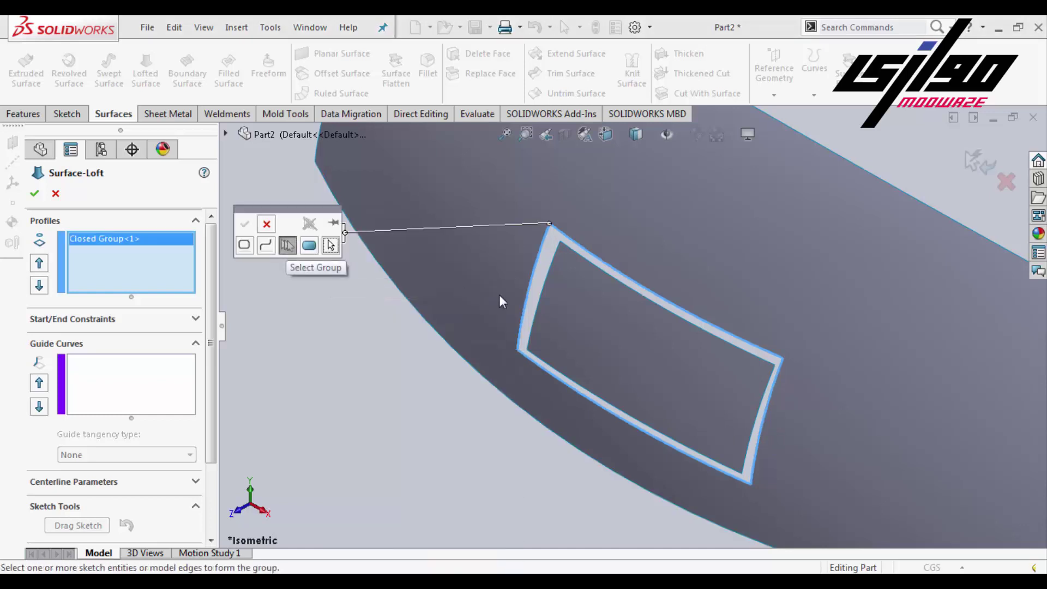
pyautogui.click(613, 275)
pyautogui.click(772, 401)
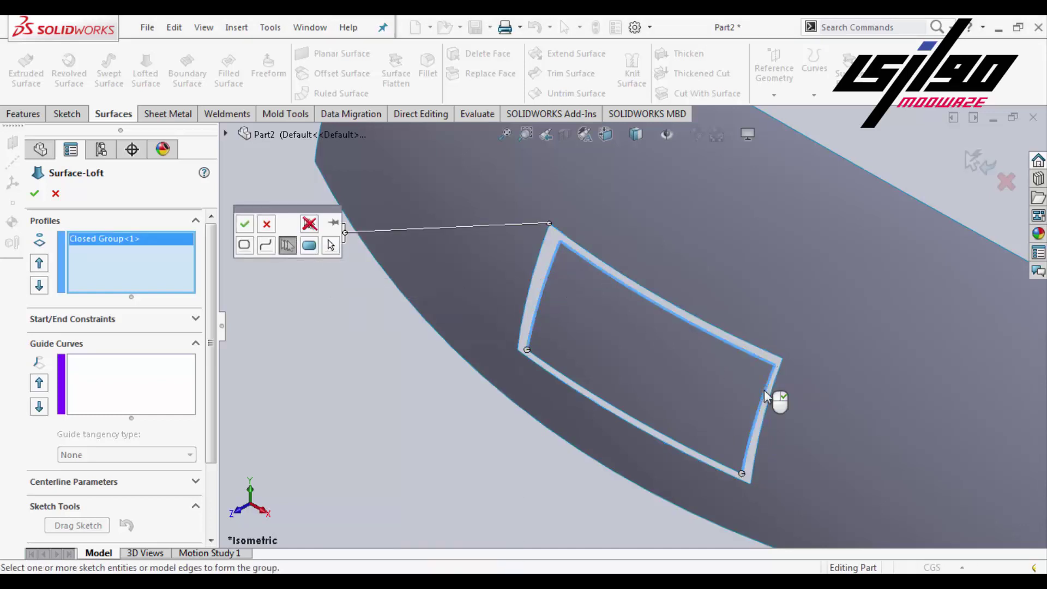
pyautogui.click(736, 467)
pyautogui.click(245, 226)
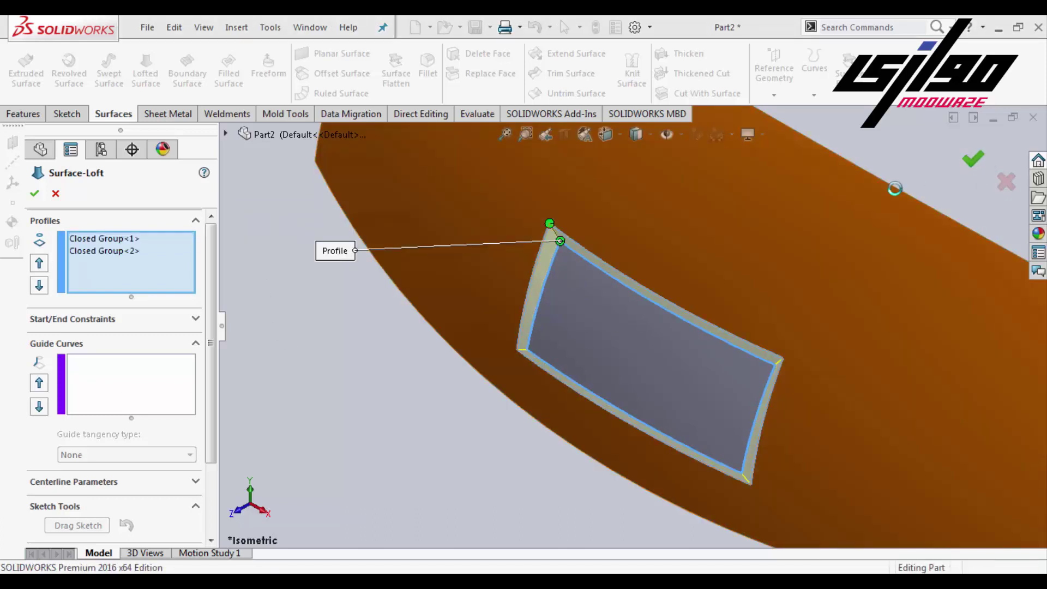
pyautogui.click(972, 159)
pyautogui.scroll(4, 600, 272)
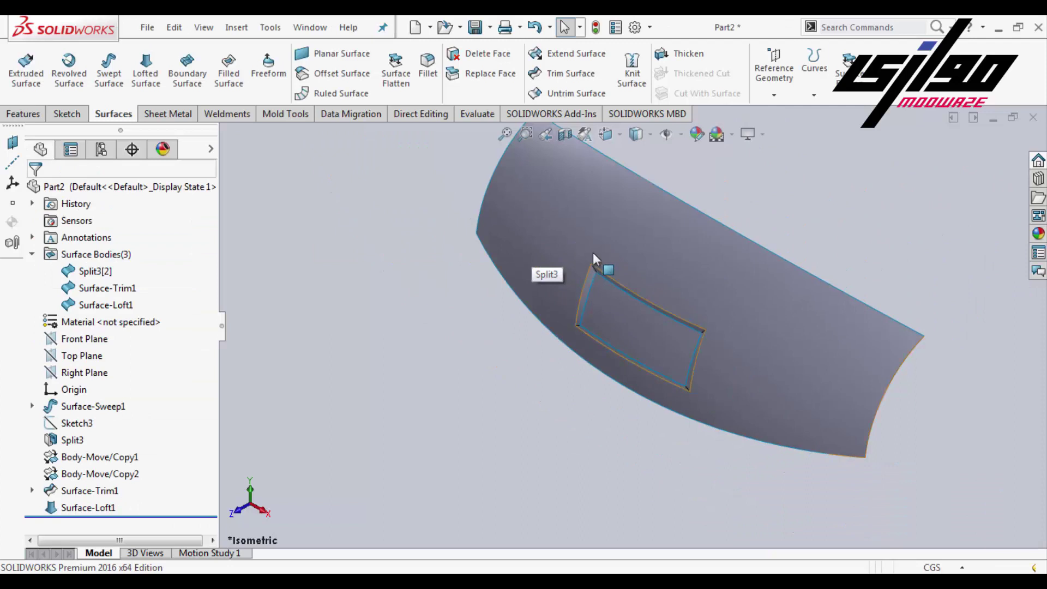
# Step: Knit Surface-Trim1, Surface-Loft1 and Split3[2] into Surface-Knit1
pyautogui.scroll(1, 622, 283)
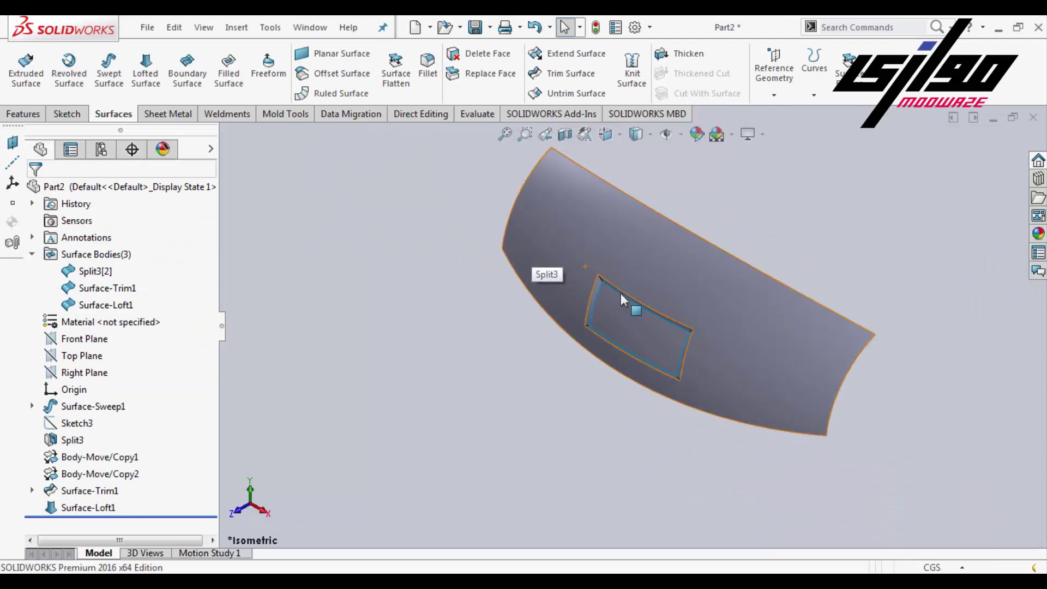
pyautogui.click(631, 71)
pyautogui.click(638, 327)
pyautogui.click(574, 251)
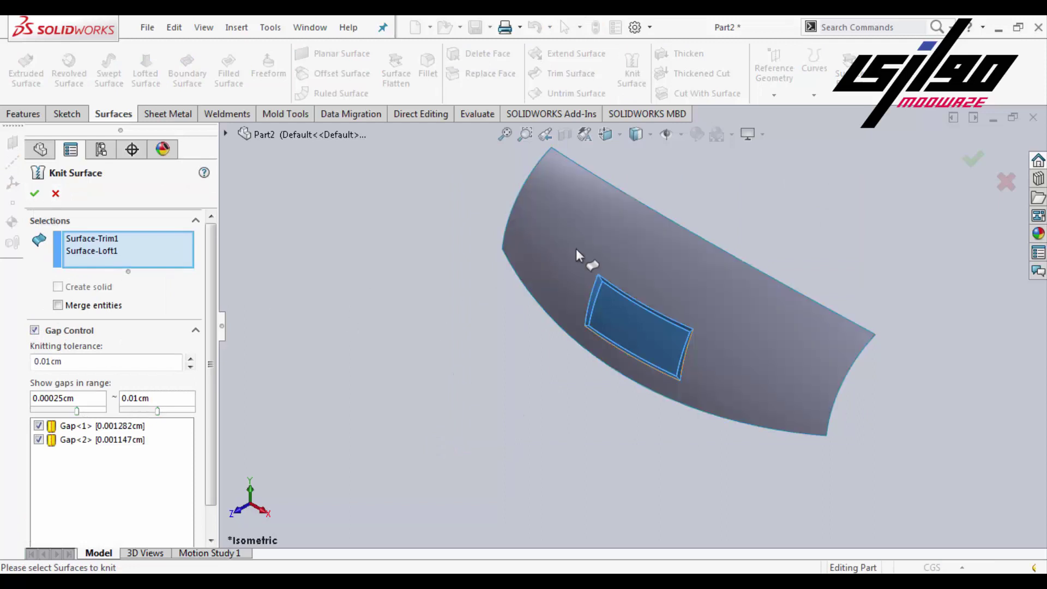
pyautogui.click(578, 255)
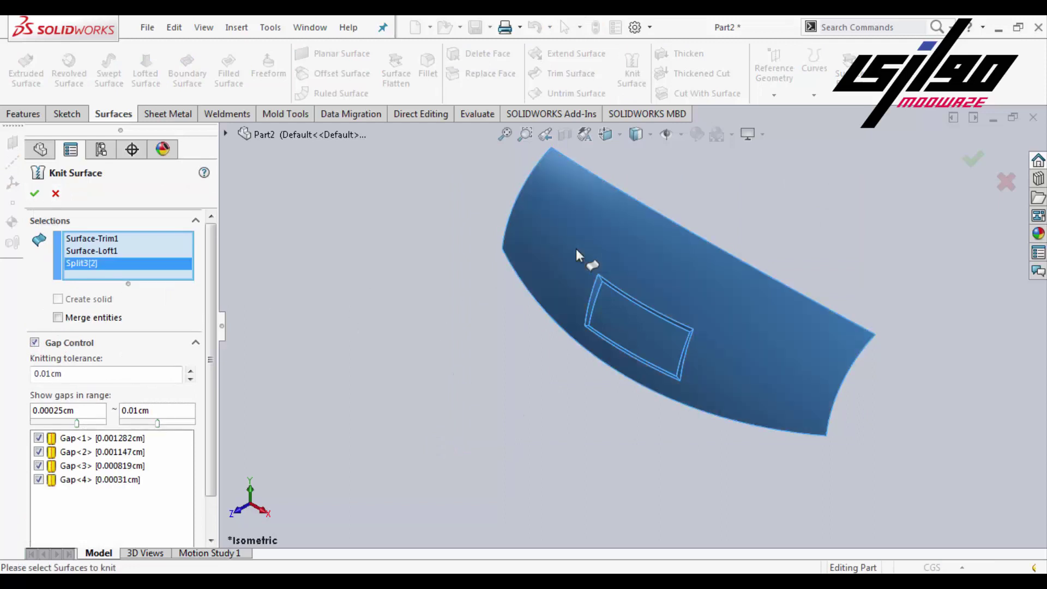
pyautogui.click(35, 194)
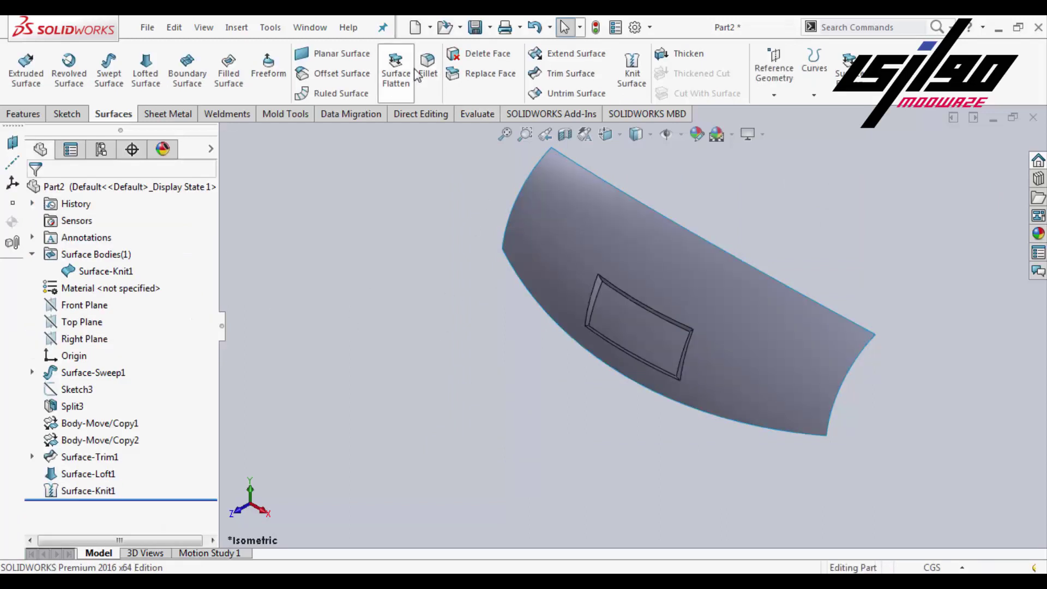
pyautogui.click(417, 75)
# Step: Fillet the pocket's four corner edges at a 3 cm radius as Fillet2
pyautogui.scroll(-3, 627, 316)
pyautogui.scroll(-3, 542, 245)
pyautogui.click(543, 244)
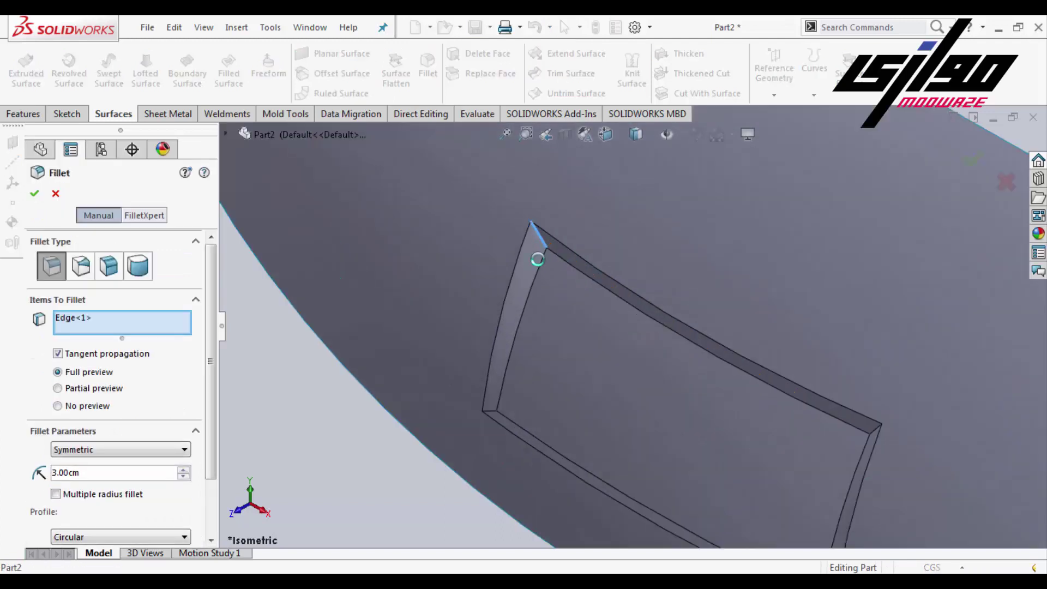
pyautogui.click(489, 412)
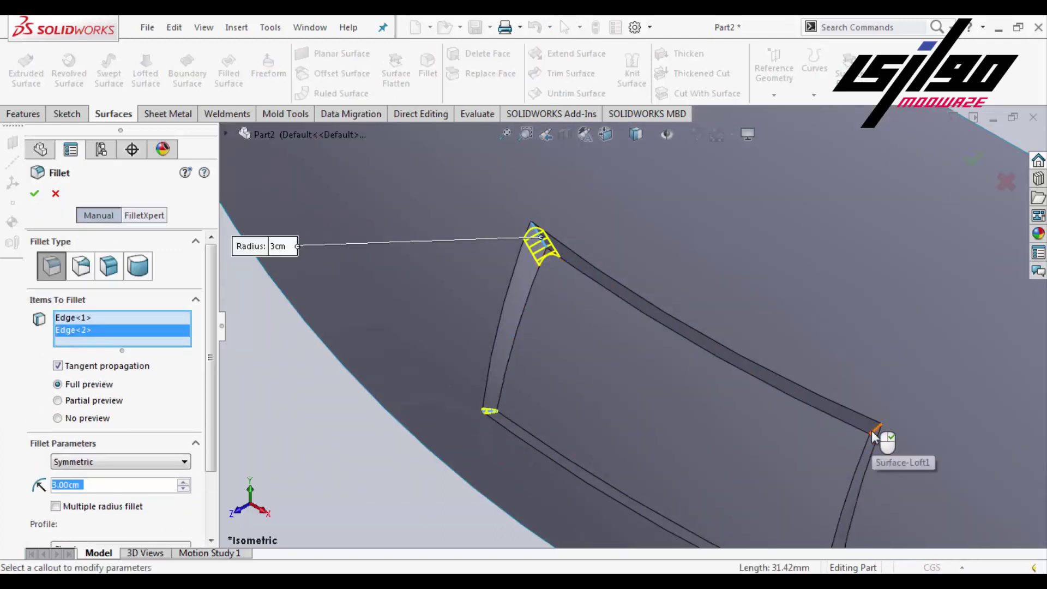
pyautogui.click(873, 436)
pyautogui.keyDown('ctrl'); pyautogui.moveTo(872, 436); pyautogui.dragTo(704, 284, button='middle'); pyautogui.keyUp('ctrl')
pyautogui.click(658, 497)
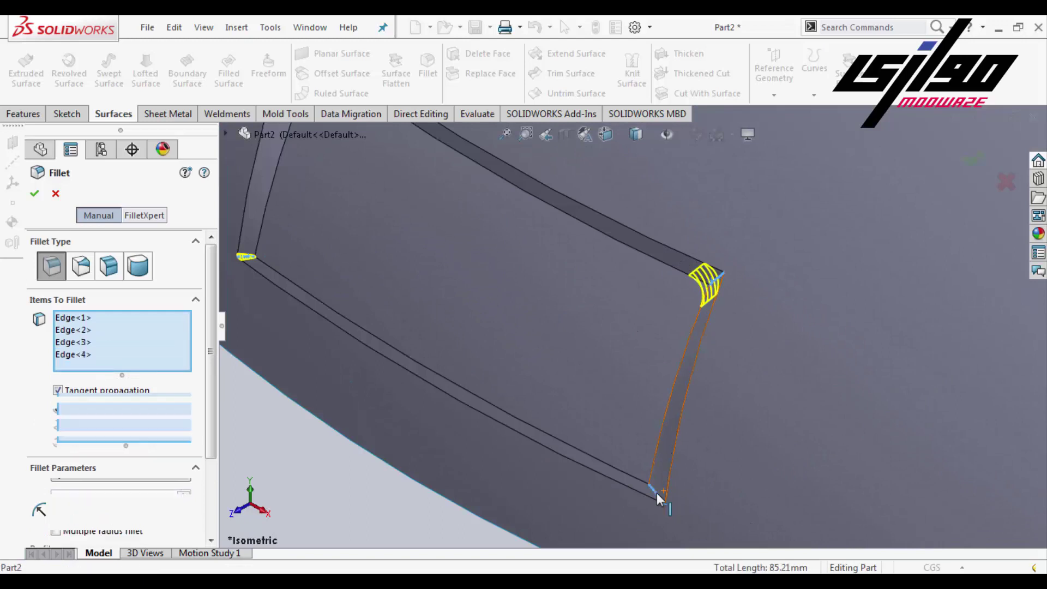
pyautogui.write('5')
pyautogui.press('Return')
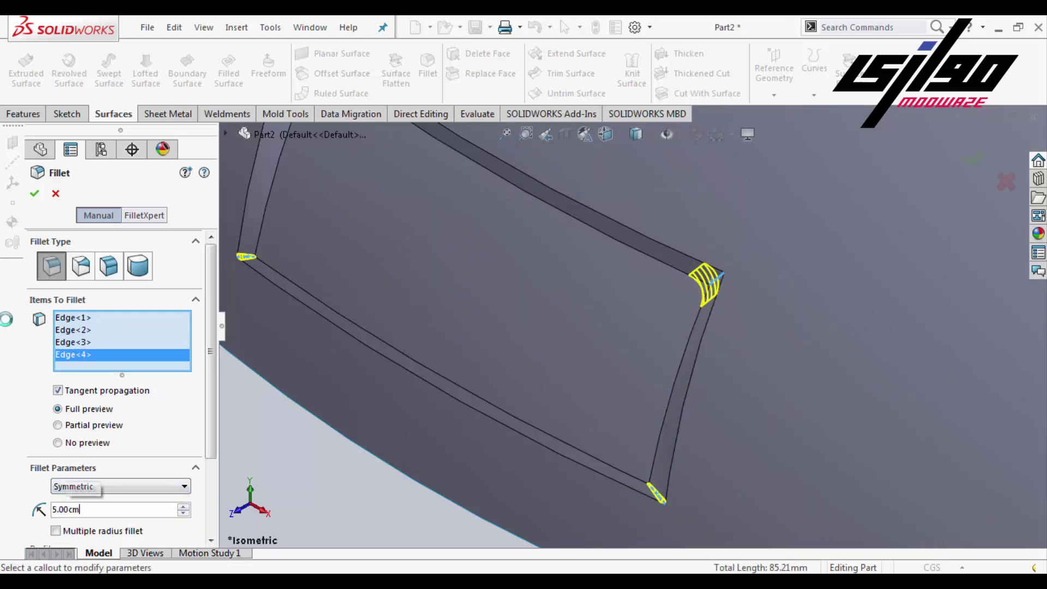
pyautogui.write('4')
pyautogui.press('Return')
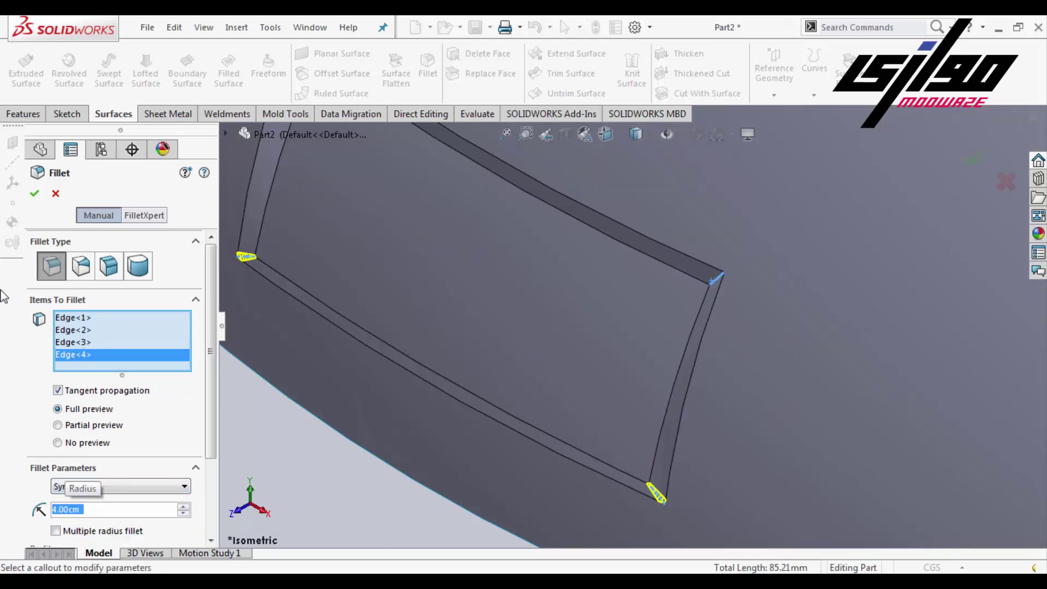
pyautogui.write('3')
pyautogui.press('Return')
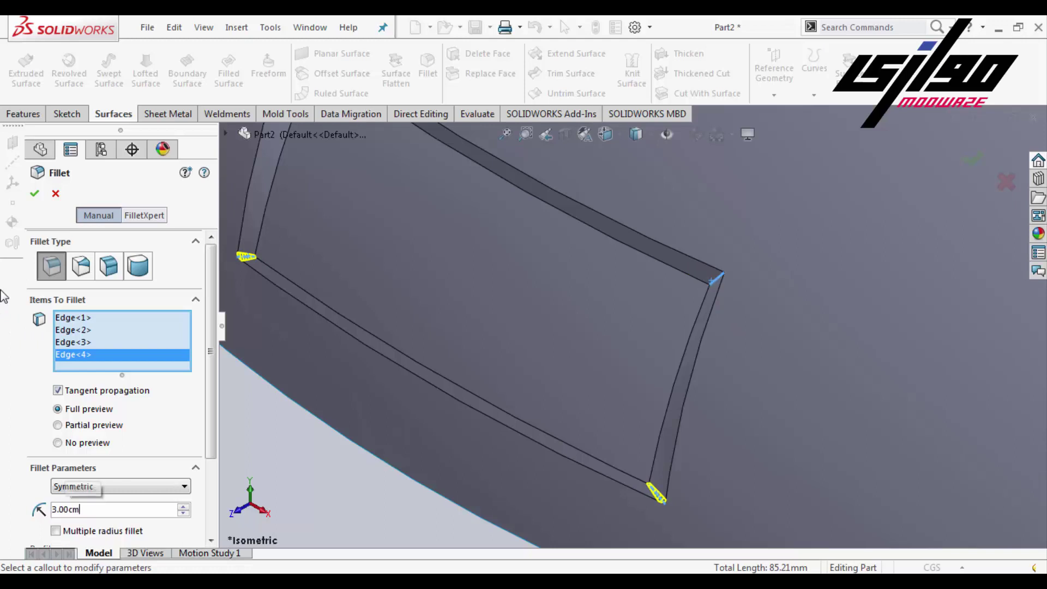
pyautogui.click(36, 194)
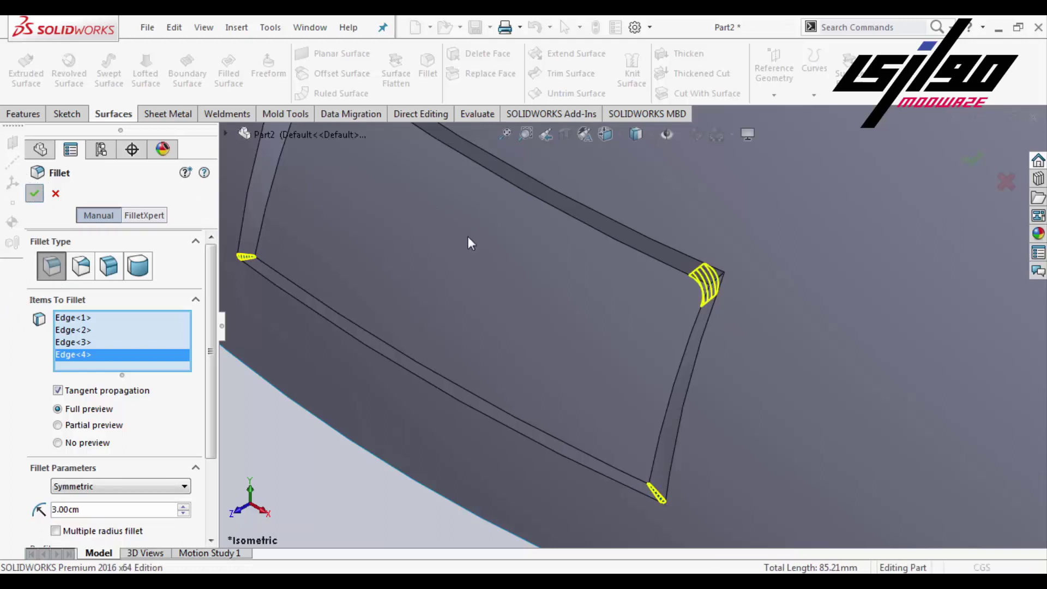
pyautogui.press('Return')
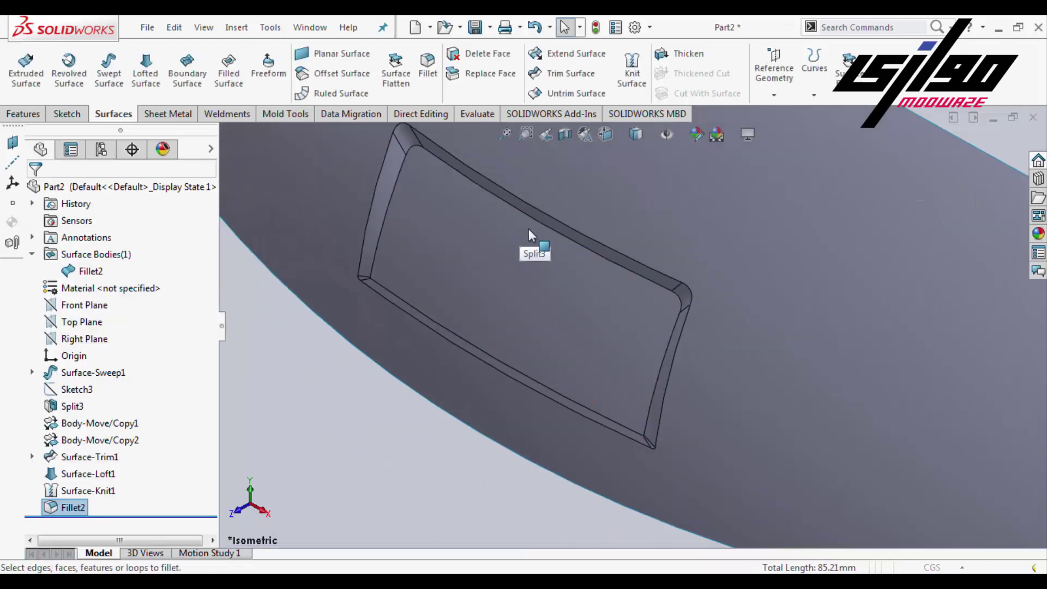
# Step: Fillet the pocket's outer rim edge loop at 2.00 cm
pyautogui.click(567, 227)
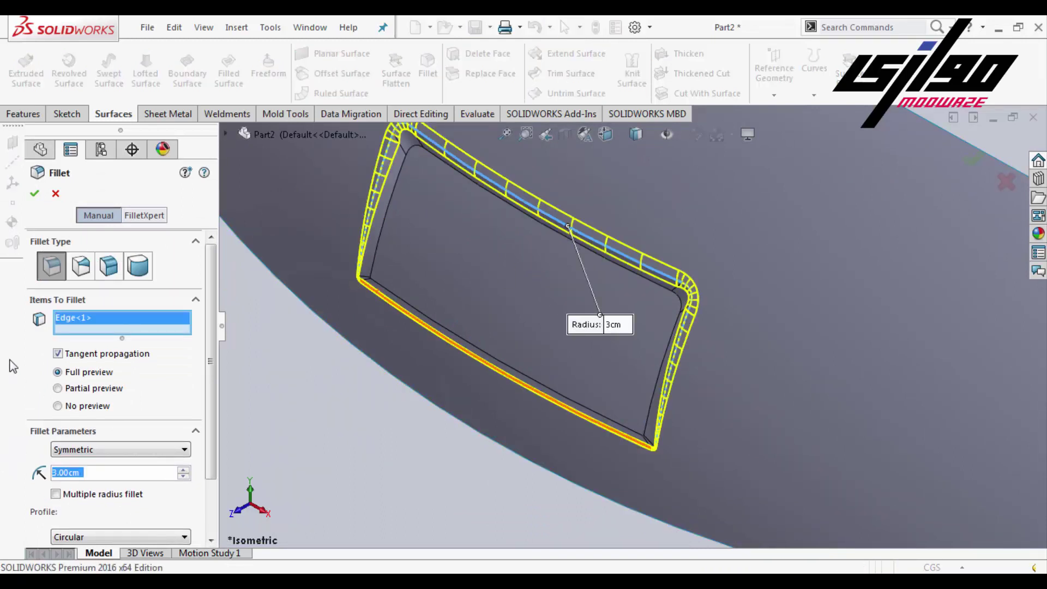
pyautogui.write('2.00cm')
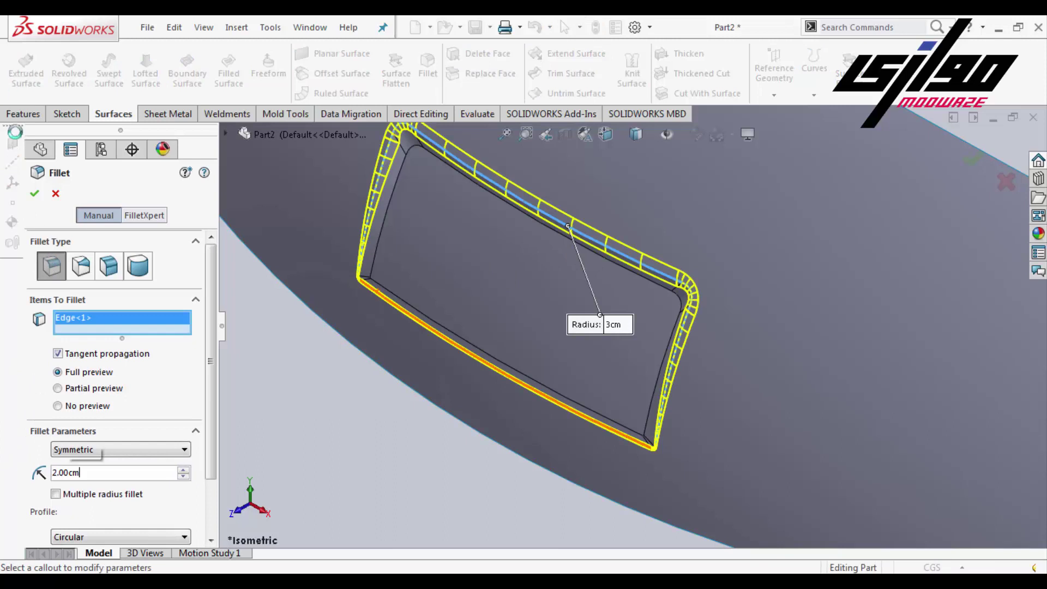
pyautogui.press('Return')
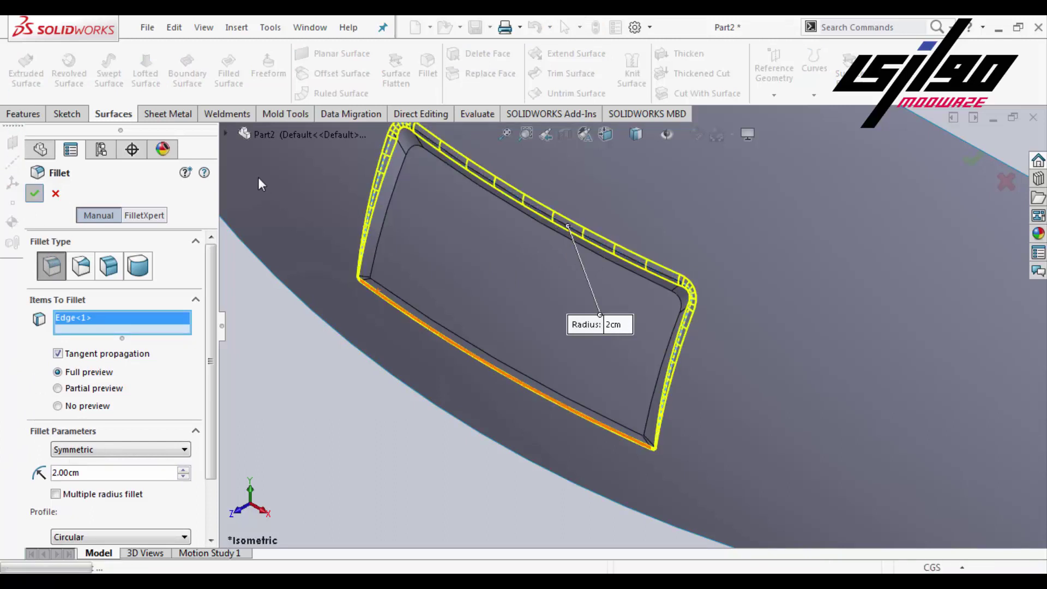
pyautogui.press('Return')
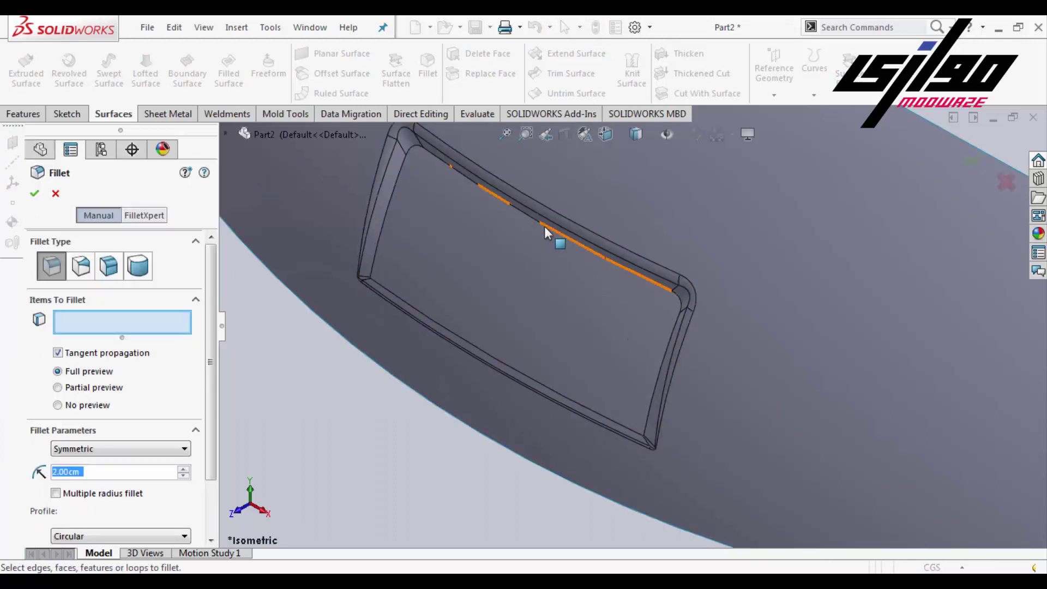
# Step: Fillet the pocket's inner edge loop at 3 cm
pyautogui.click(545, 232)
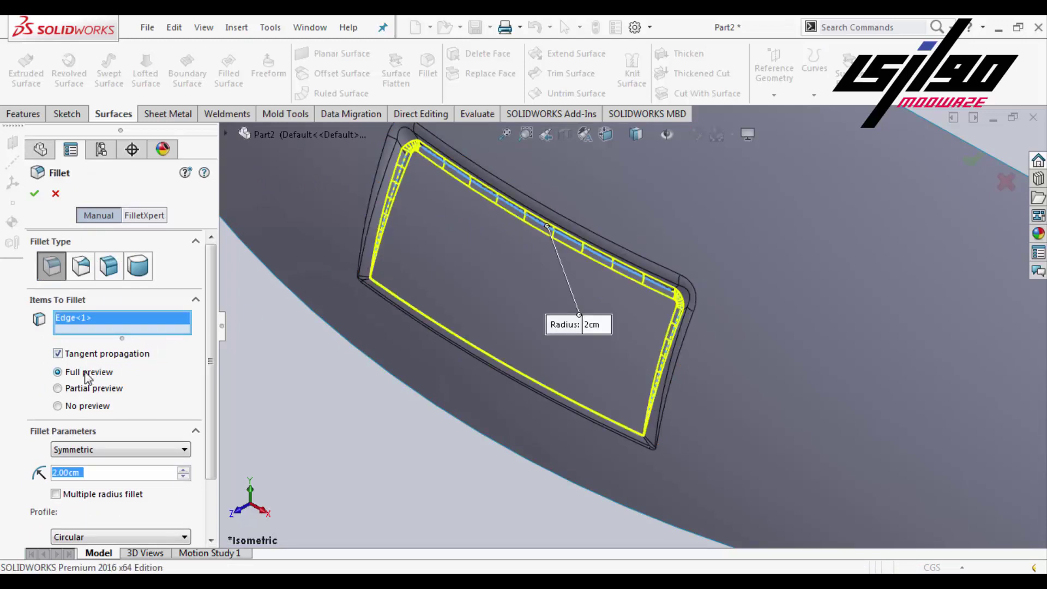
pyautogui.write('3')
pyautogui.press('Return')
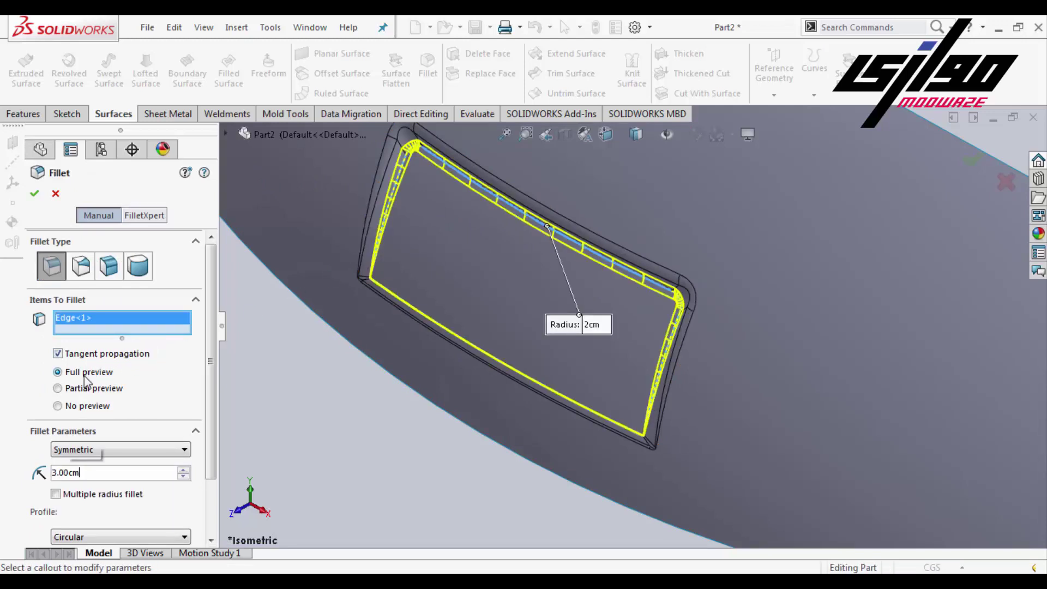
pyautogui.click(35, 193)
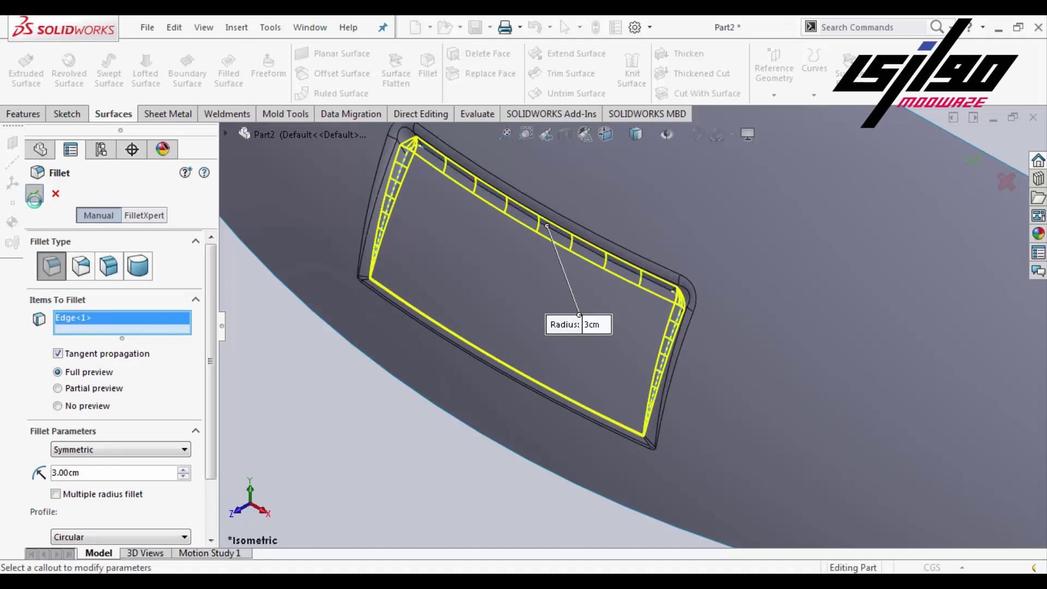
pyautogui.scroll(5, 504, 355)
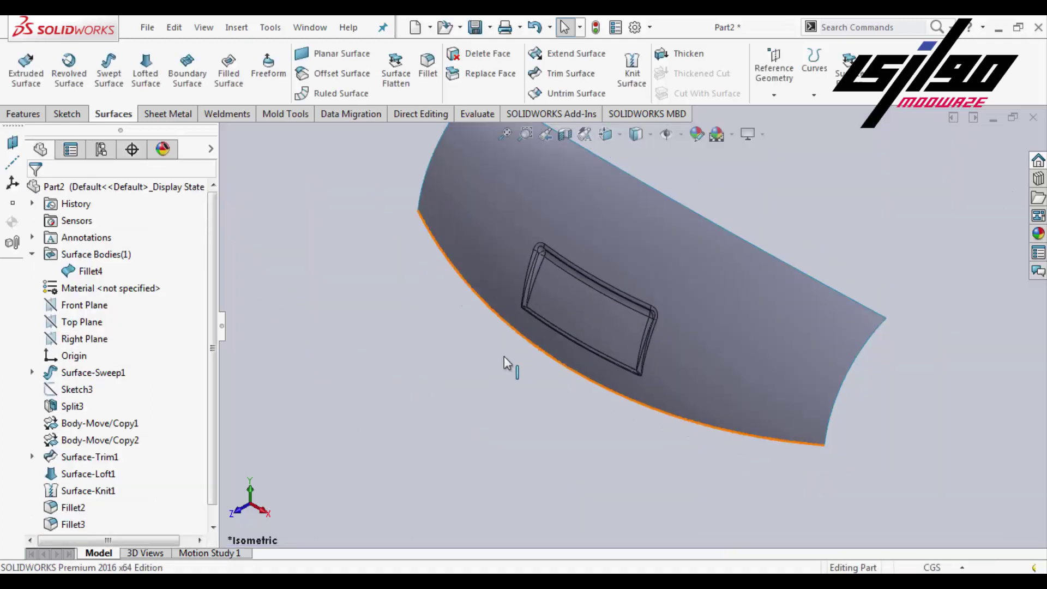